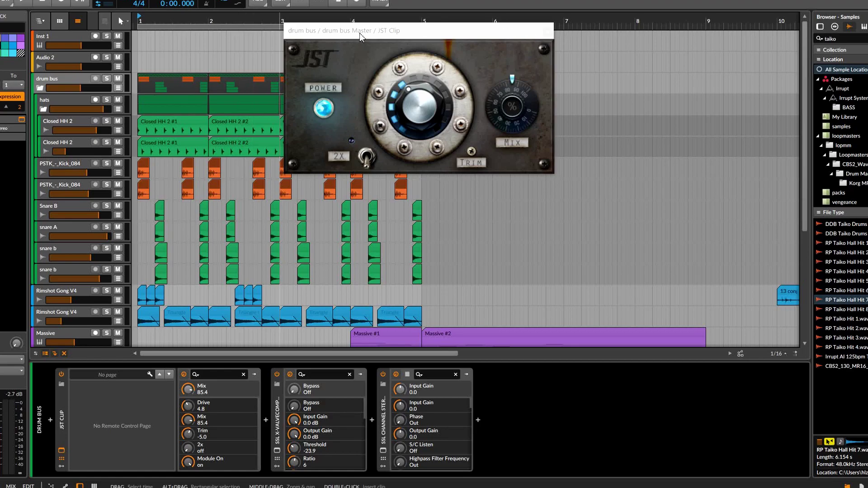
- Play the arrangement from bar 1 and look over the drum and instrument tracks
left_click(141, 23)
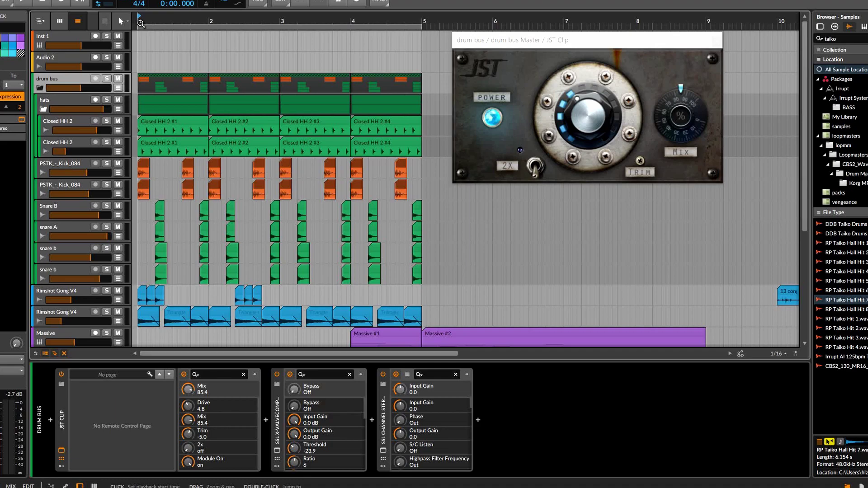
key("space")
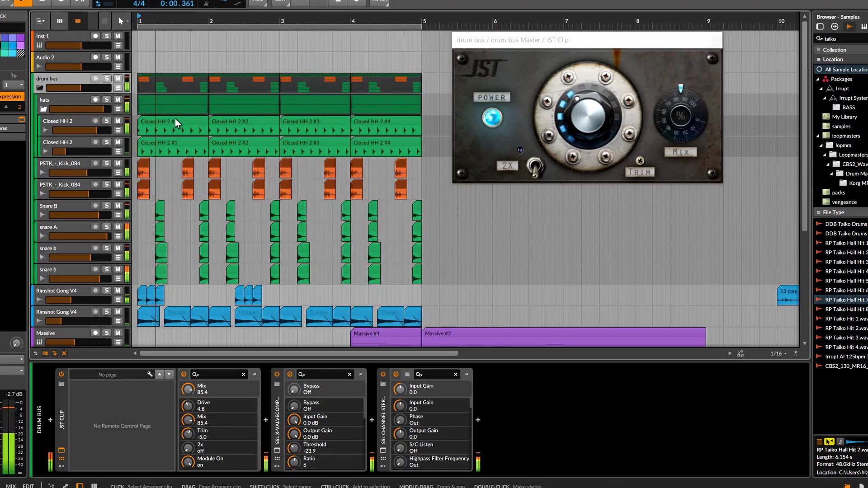
scroll(200, 89, "down", 5)
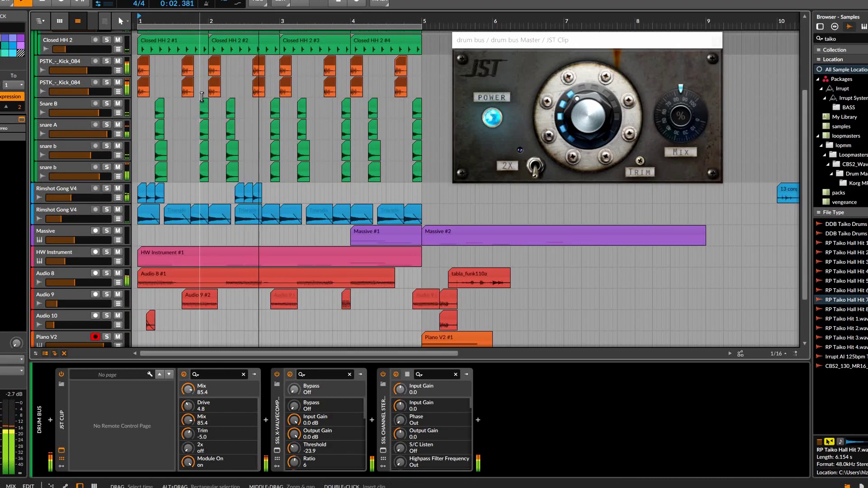
scroll(203, 247, "down", 2)
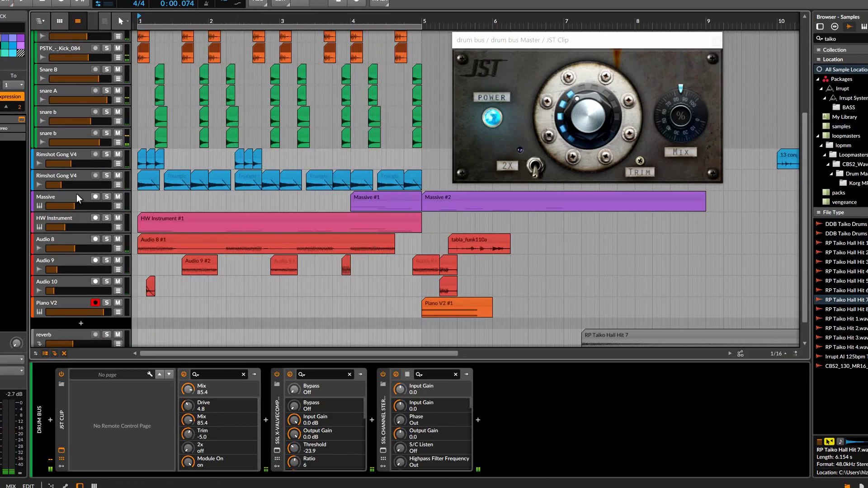
- Mute both Rimshot Gong V4 tracks and the Massive, HW Instrument and Audio 8 tracks
scroll(102, 197, "up", 2)
left_click(117, 190)
left_click(117, 209)
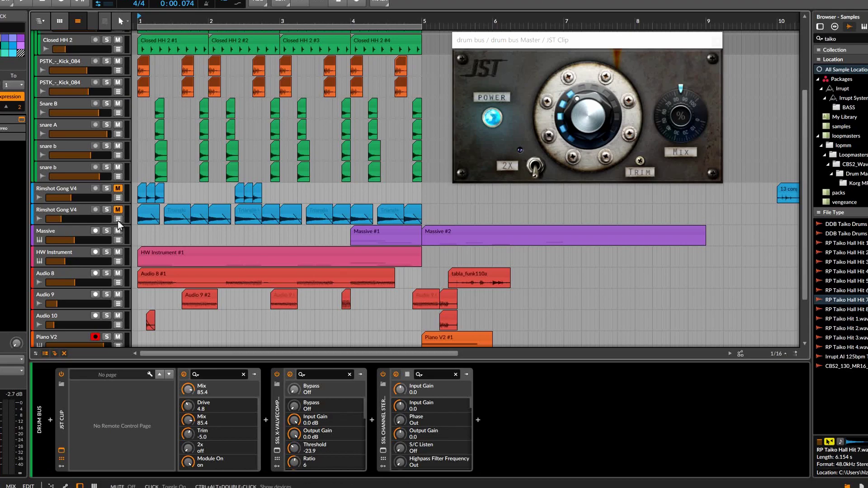
left_click(117, 231)
left_click(118, 253)
left_click(118, 273)
scroll(127, 234, "up", 4)
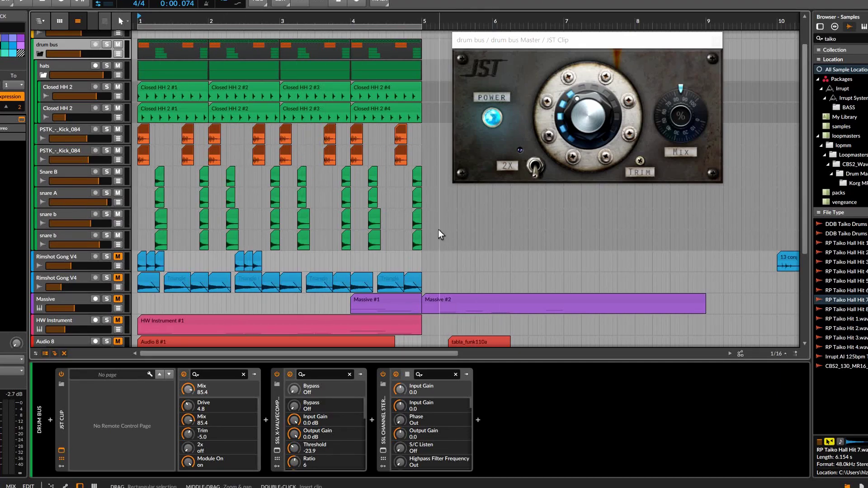
- Recolour all clips on the two snare b tracks golden yellow
left_click_drag(416, 220, 144, 247)
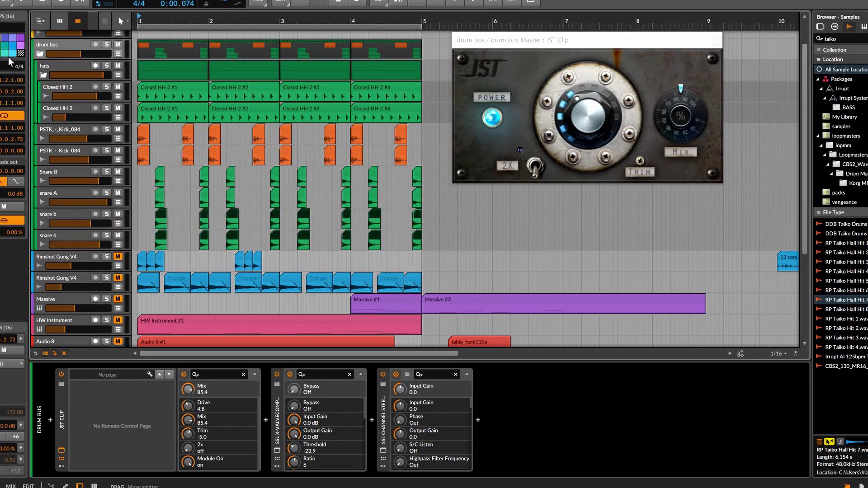
left_click(10, 32)
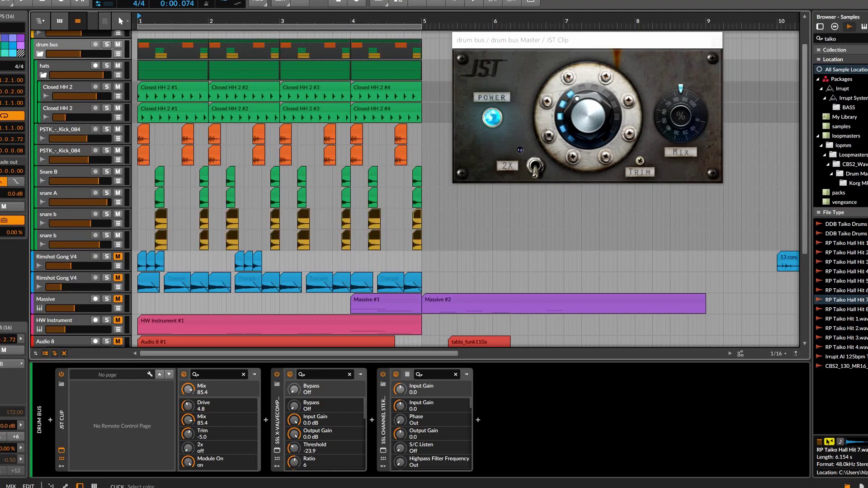
left_click(435, 206)
- Review the first kick track, Snare B and the two snare b tracks with their device chains
scroll(430, 199, "up", 2)
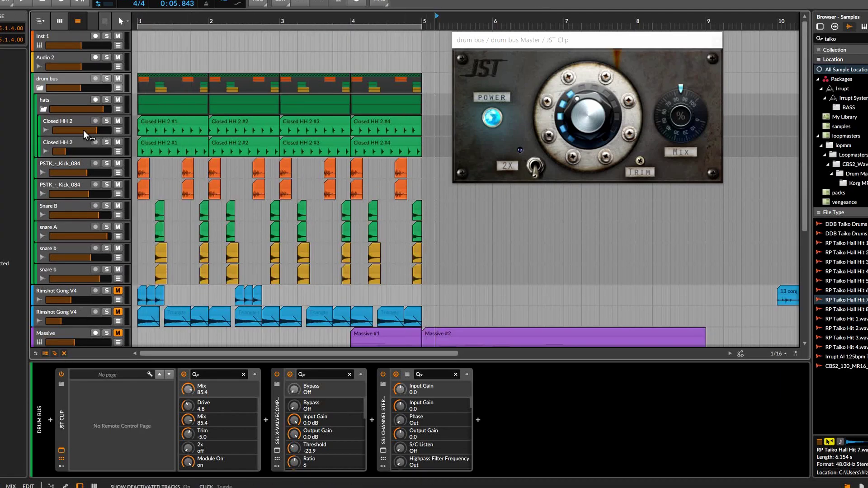
left_click(72, 164)
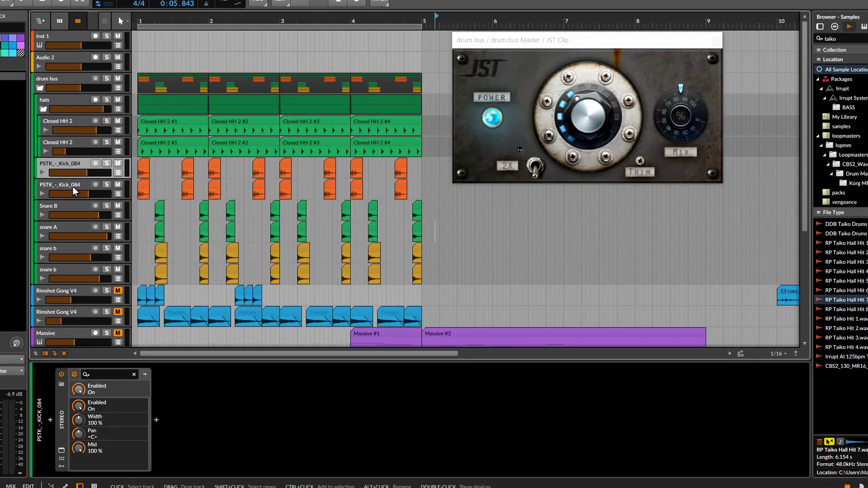
left_click(70, 213)
left_click(74, 257)
left_click(75, 268)
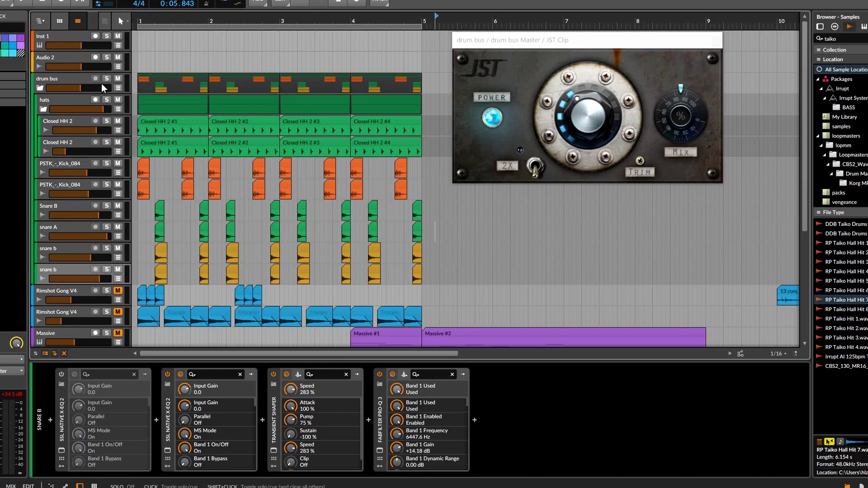
- Solo the drum bus group and play it from bar 1 with its device chain displayed
left_click(106, 80)
key("space")
left_click(77, 77)
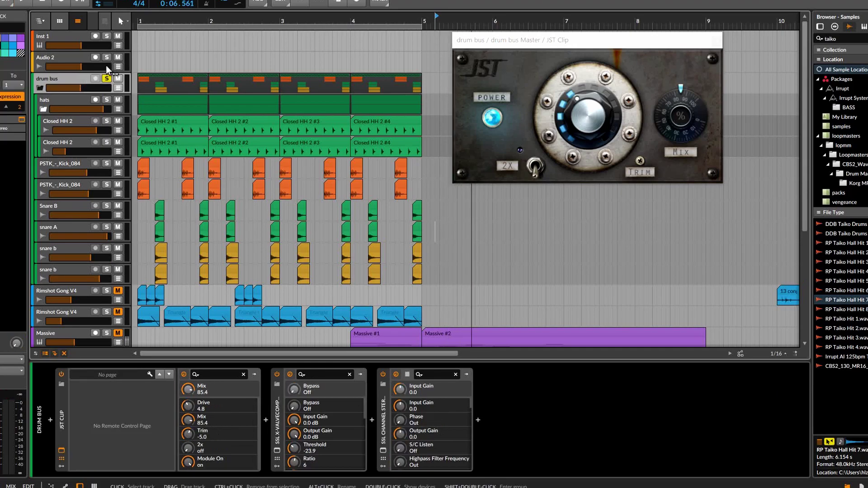
left_click(138, 22)
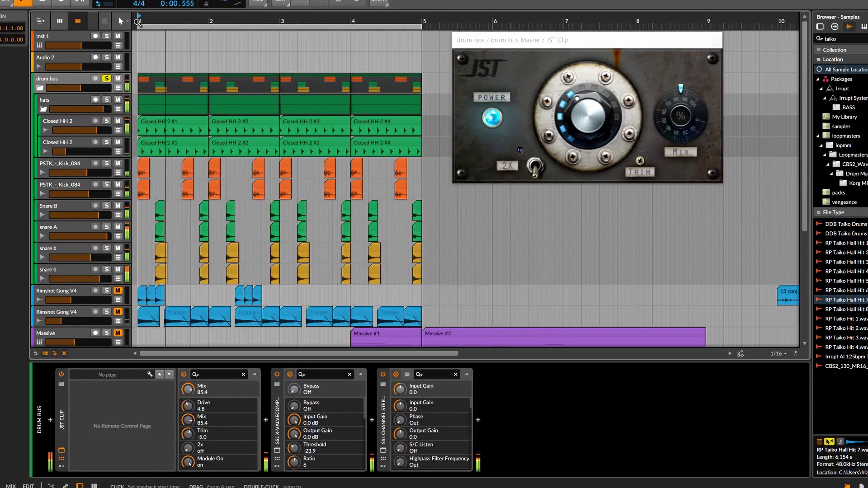
left_click(63, 80)
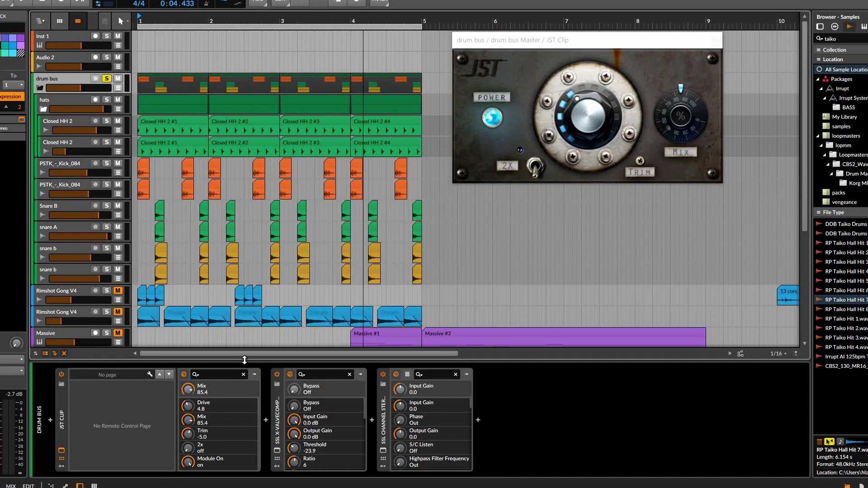
- Reopen the drum bus's JST Clip plug-in window and place it in the middle of the arrangement
left_click(62, 451)
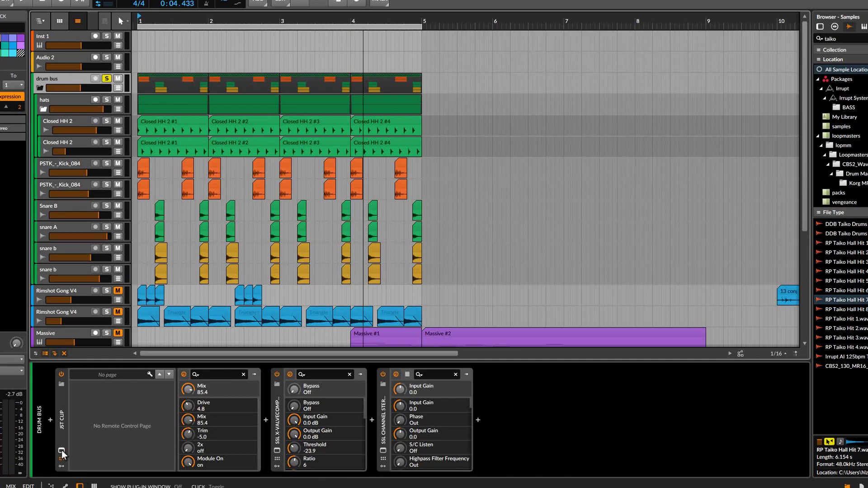
left_click(61, 450)
left_click_drag(414, 26, 492, 122)
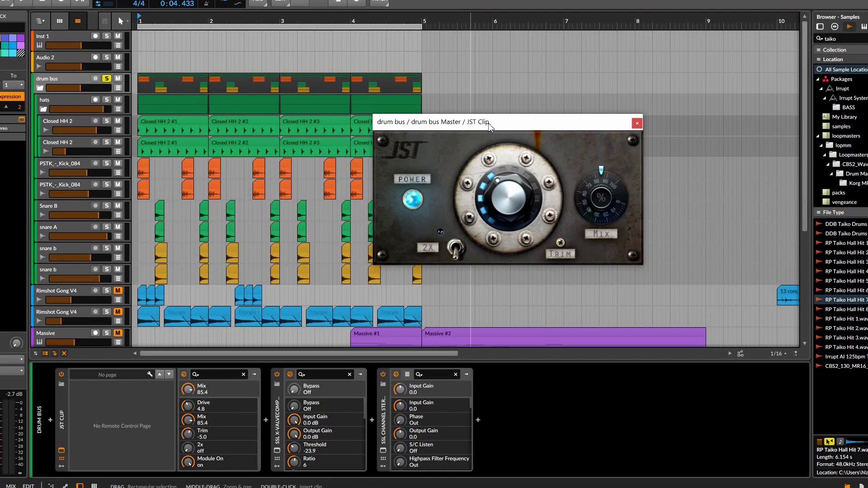
left_click_drag(488, 123, 448, 128)
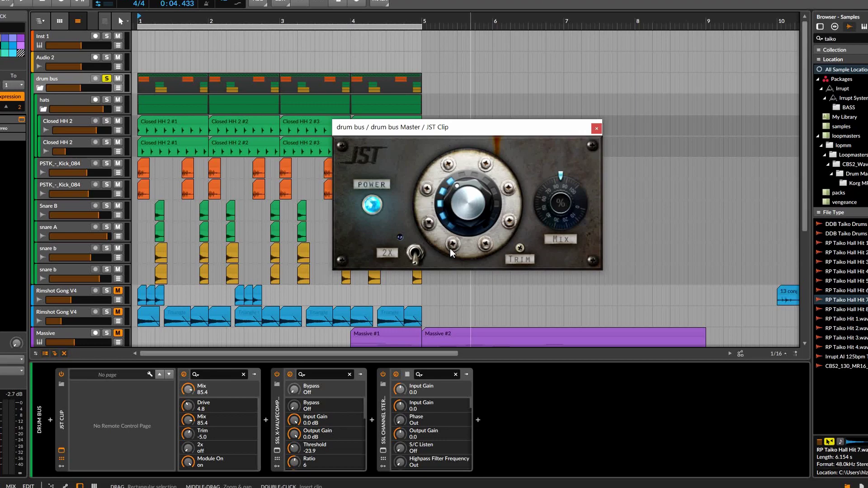
- Compare JST Clip's 2X mode on and off during drum bus playback, and move its window clear of the clips
left_click(418, 255)
key("space")
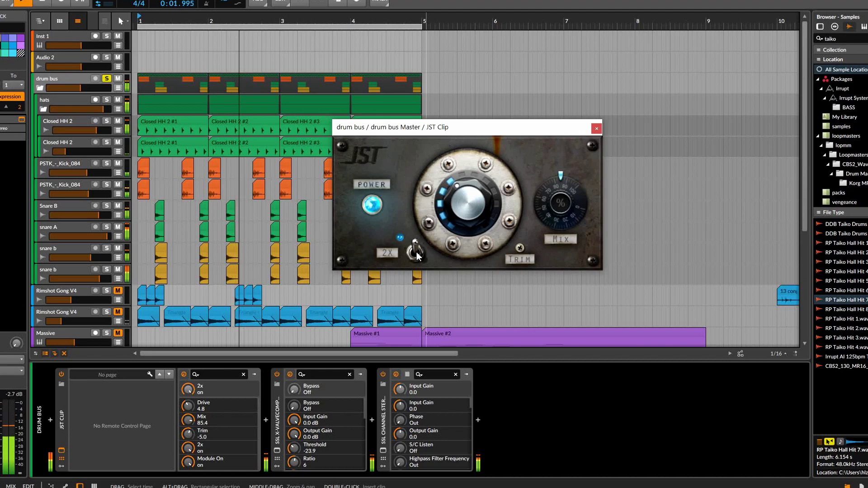
left_click(415, 254)
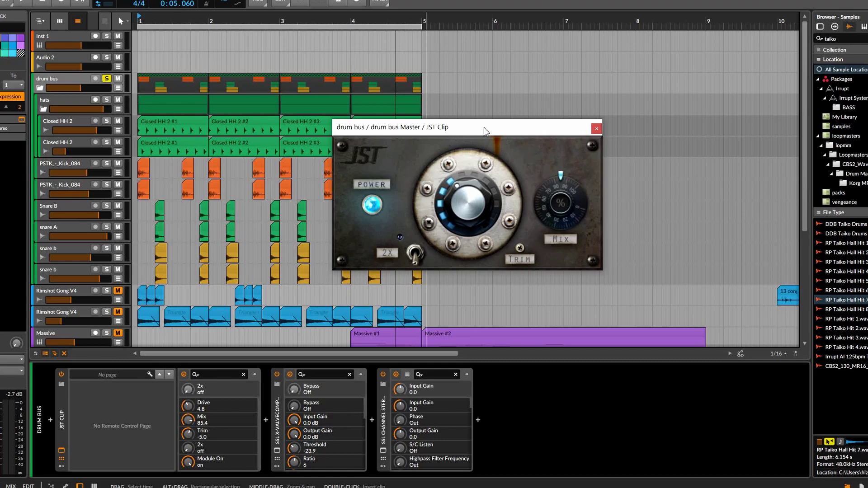
left_click_drag(485, 131, 577, 120)
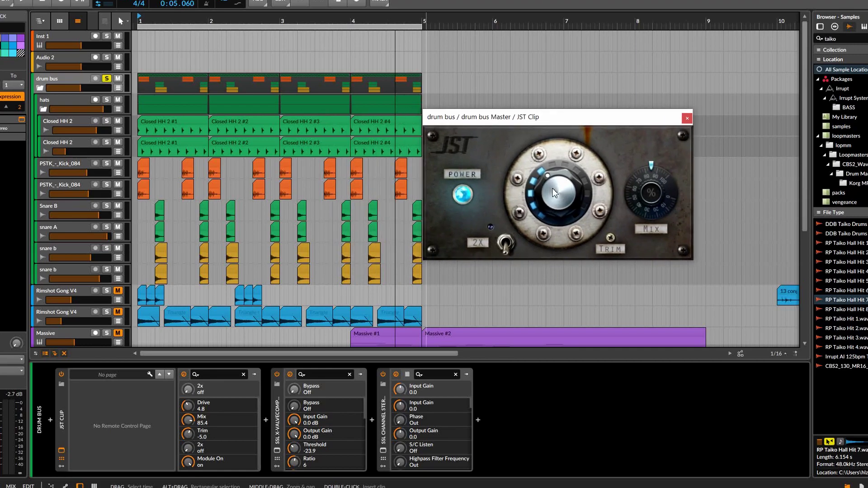
- Open the drum bus's SSL X-ValveComp and compare playback with the compressor disabled and enabled
scroll(139, 349, "right", 2)
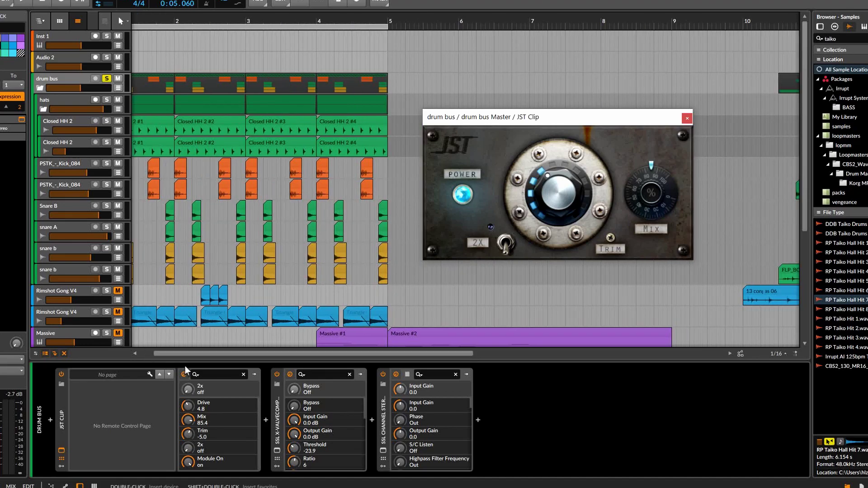
left_click(277, 451)
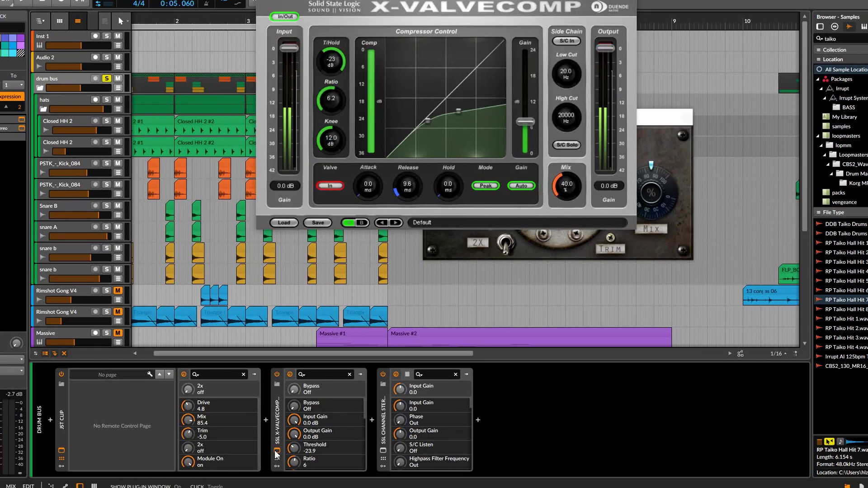
left_click(277, 451)
left_click(277, 450)
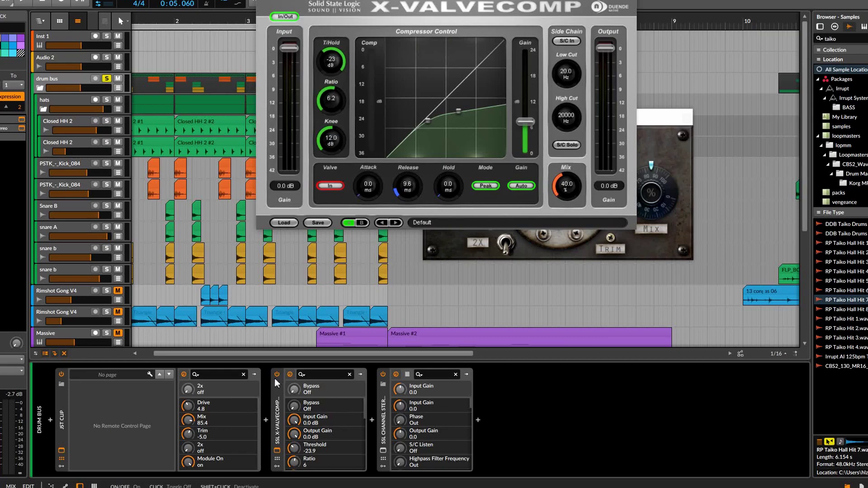
key("space")
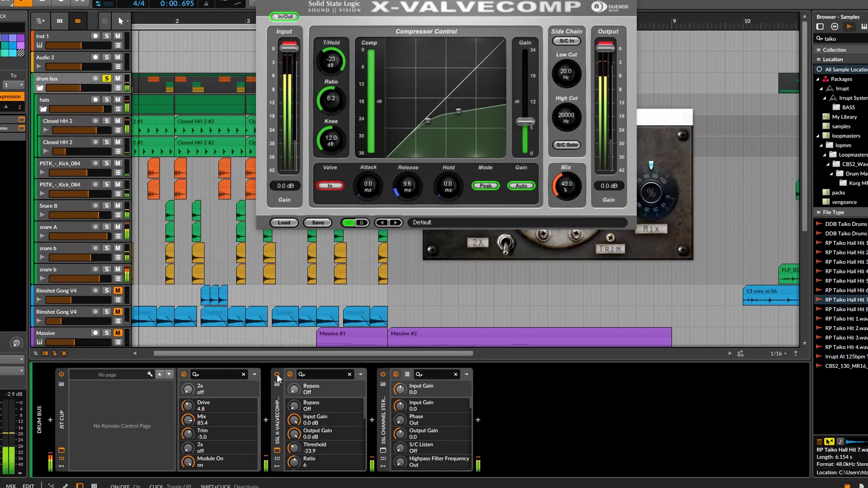
left_click(277, 373)
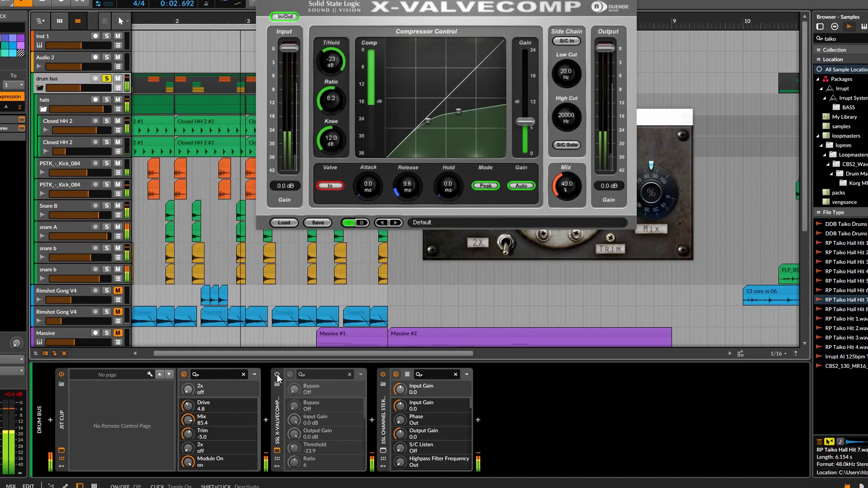
left_click(277, 374)
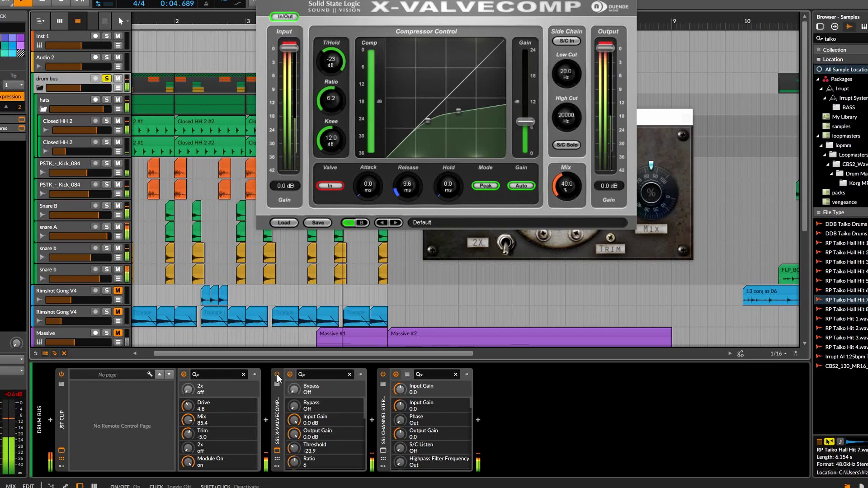
left_click(277, 373)
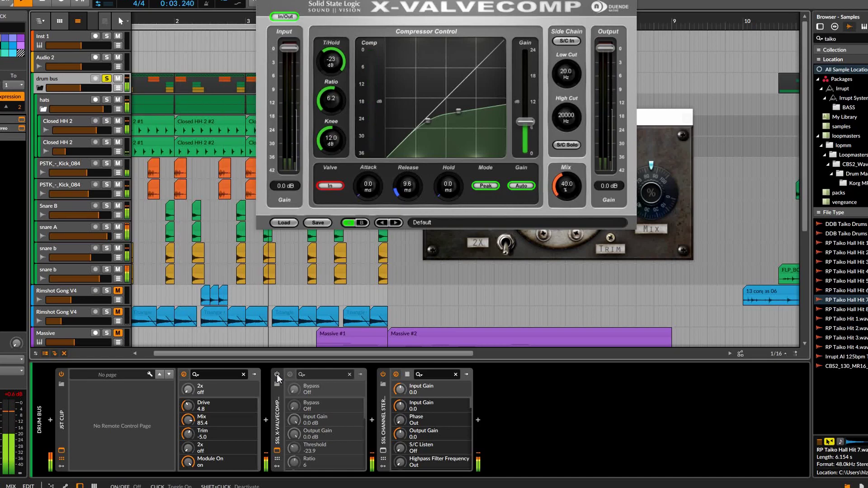
left_click(276, 374)
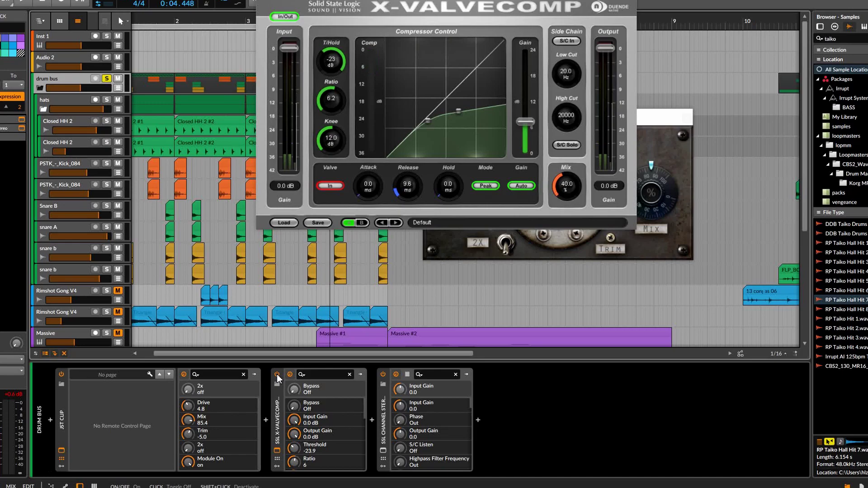
- Inspect the drum bus's SSL Channel Stereo settings, and close its window and the X-ValveComp window
left_click(383, 450)
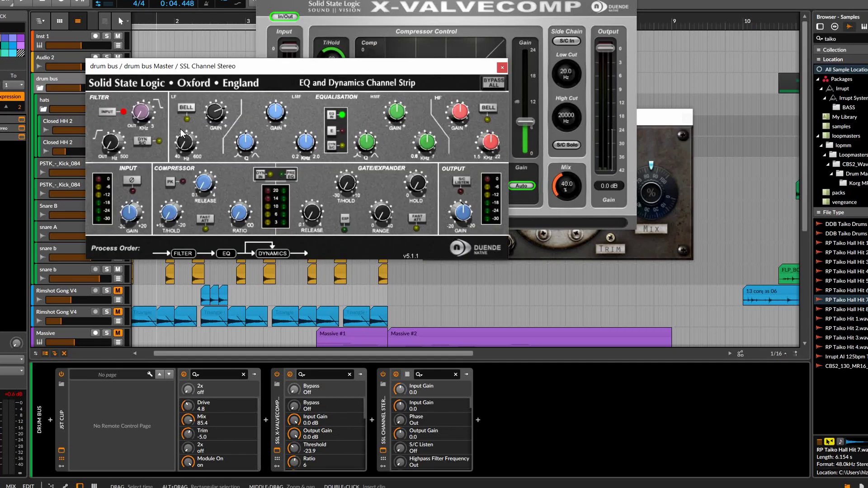
mouse_move(224, 111)
left_click_drag(346, 70, 543, 75)
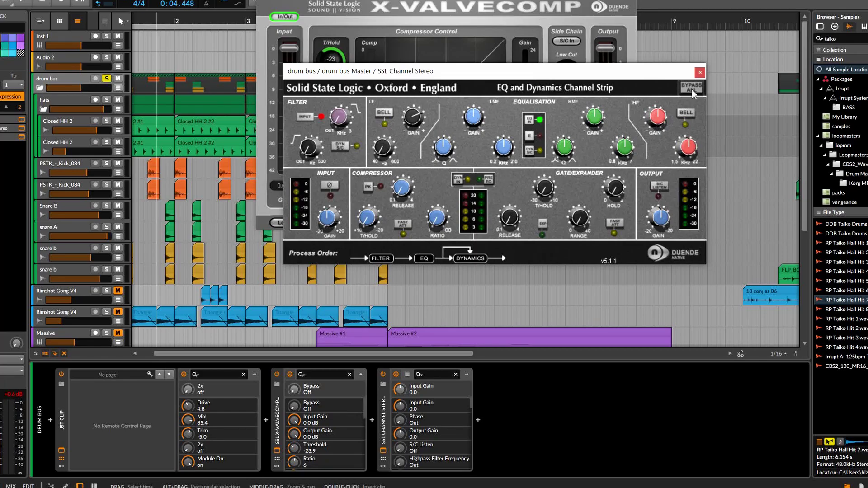
left_click(700, 72)
left_click(636, 4)
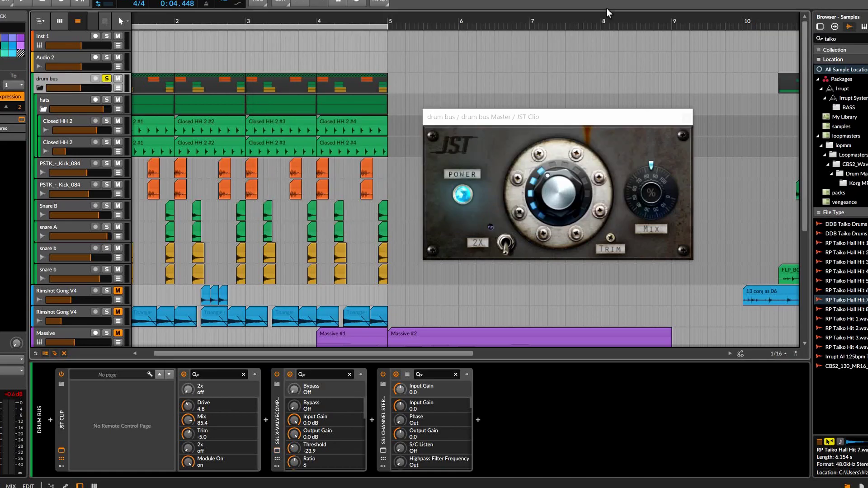
- Solo the upper kick track, Snare B and the upper snare b track during playback, with JST Clip moved off the clips
left_click_drag(314, 354, 176, 251)
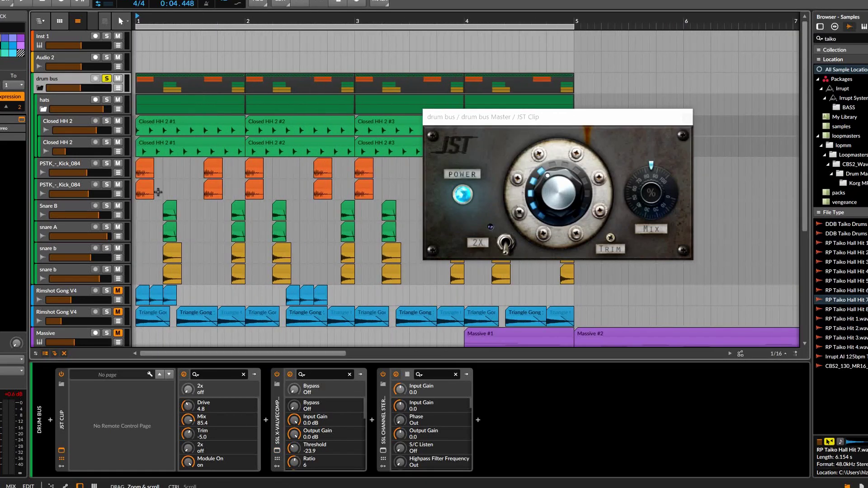
left_click_drag(555, 118, 776, 117)
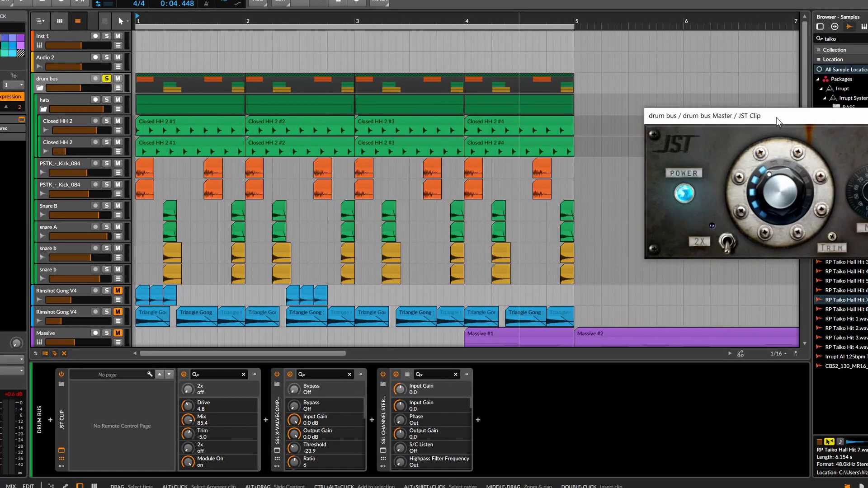
left_click(143, 163)
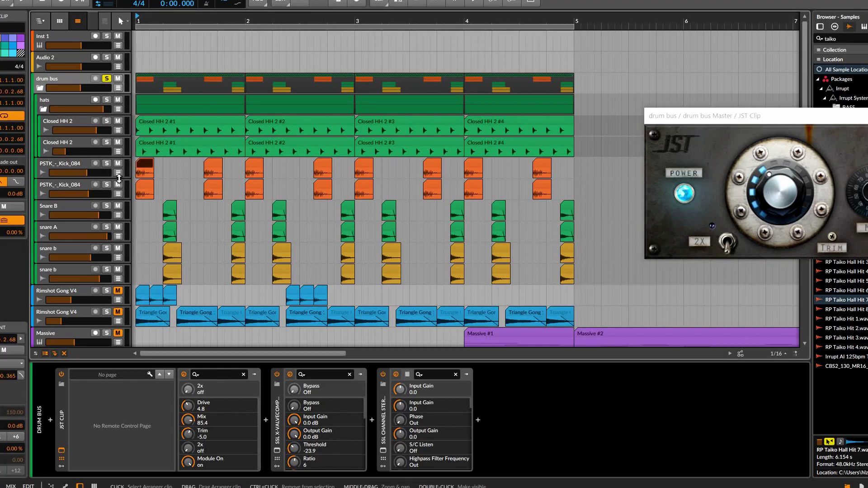
left_click(104, 164)
key("space")
left_click(106, 205)
left_click(106, 248)
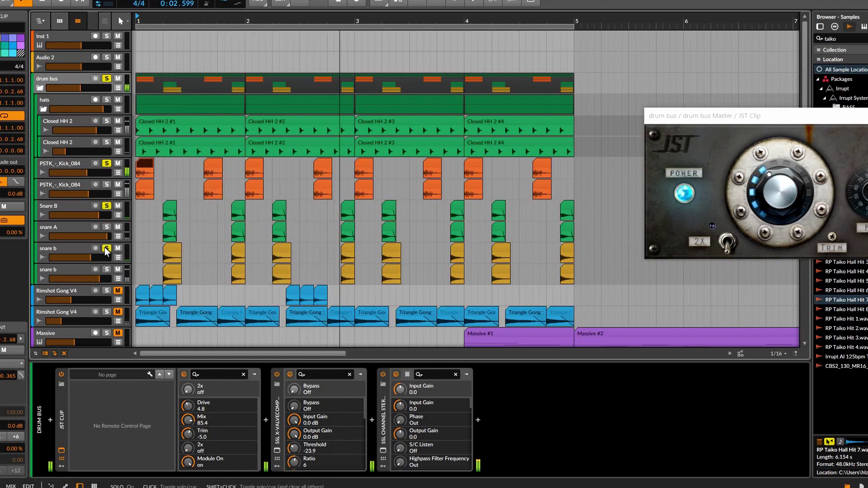
- Stop playback and unsolo the upper snare b, Snare B and upper kick tracks within the drum bus
key("space")
left_click(106, 248)
left_click(106, 206)
left_click(106, 163)
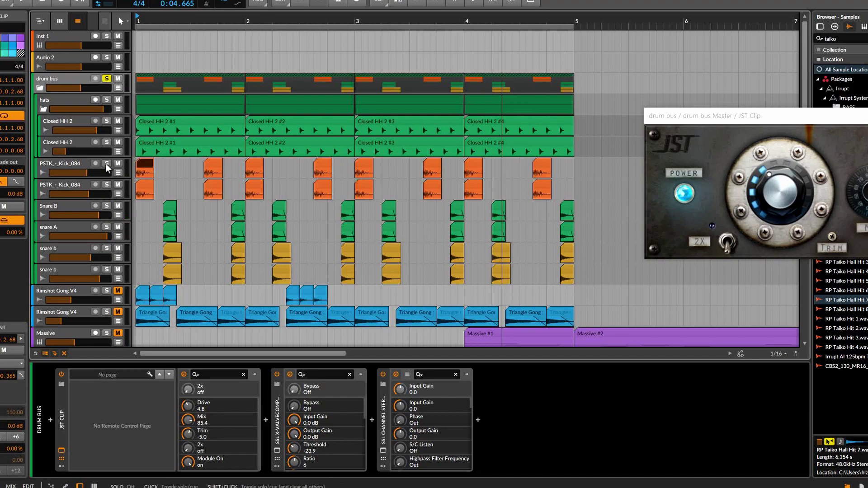
- Inspect the device chains of the upper kick, Snare B and upper snare b tracks
left_click(85, 163)
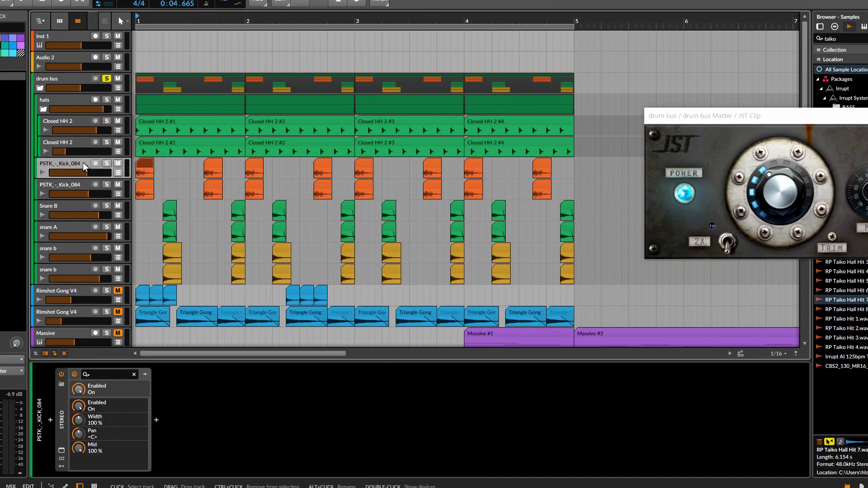
left_click(76, 208)
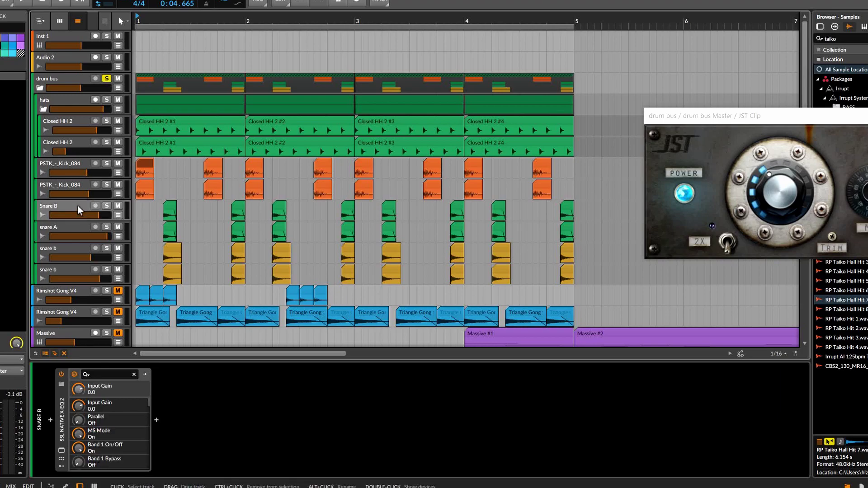
left_click(74, 245)
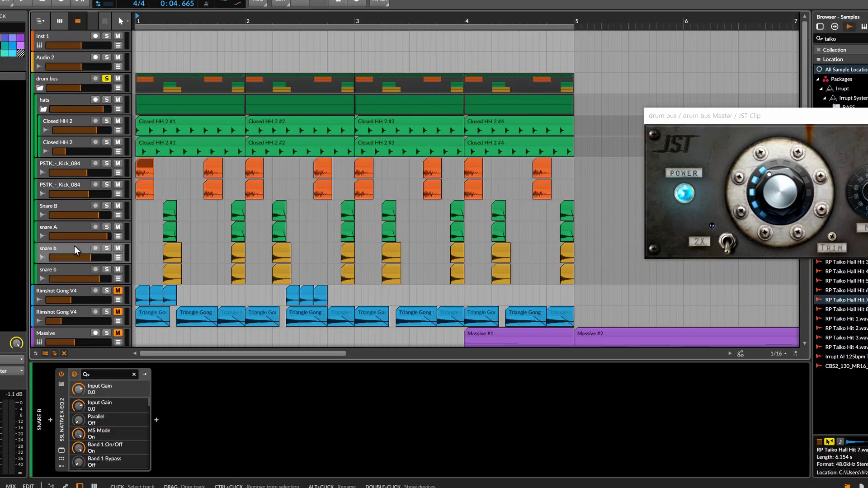
- Solo and play the lower snare b, snare A and lower kick tracks, and inspect the lower kick's Transient Shaper
left_click(106, 270)
left_click(70, 263)
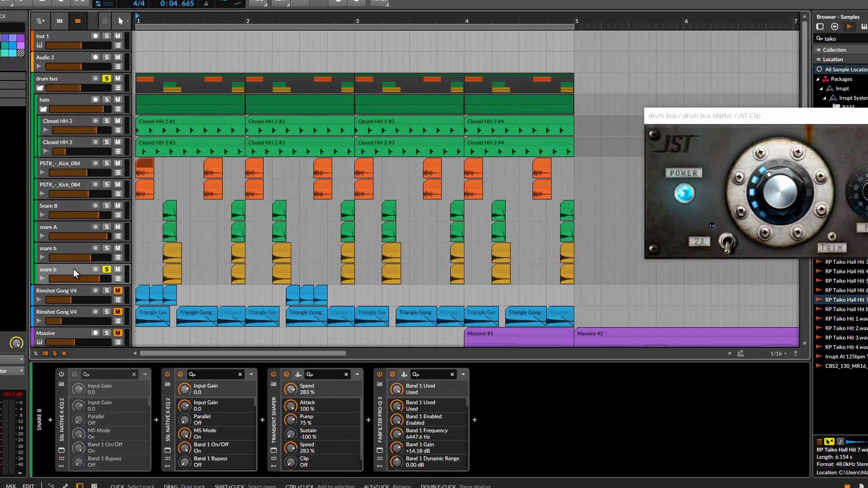
left_click(105, 228)
left_click(106, 185)
left_click(77, 182)
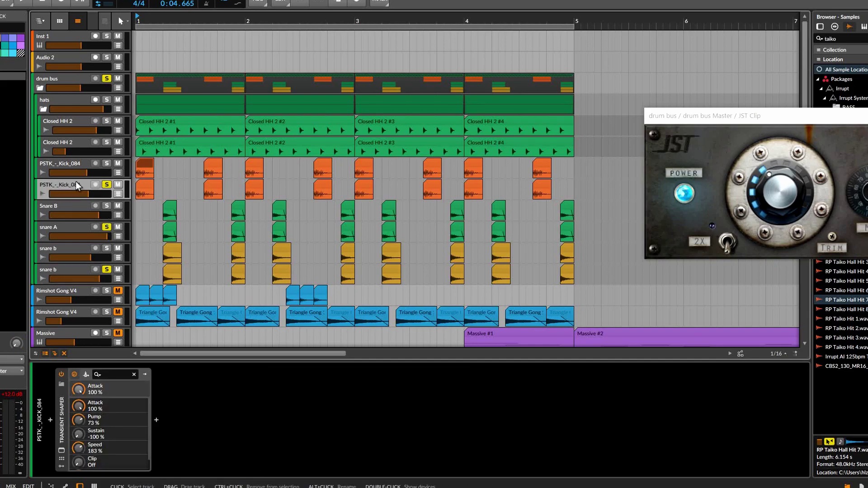
key("space")
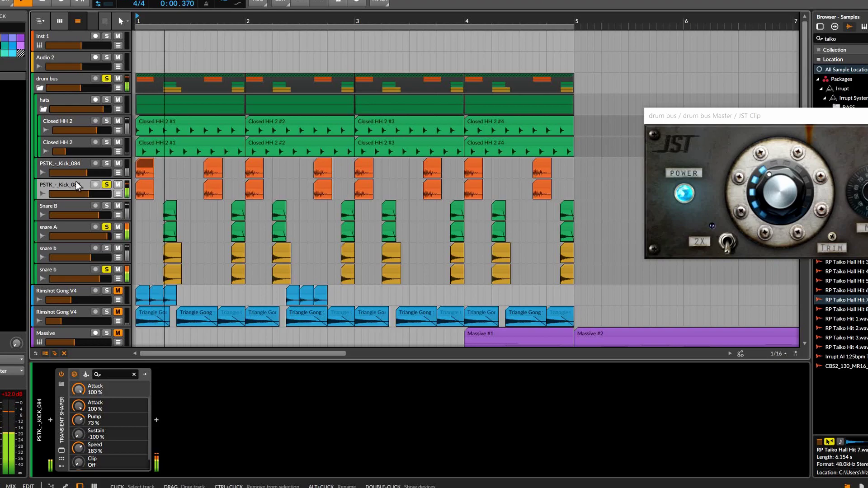
left_click(63, 449)
left_click(63, 449)
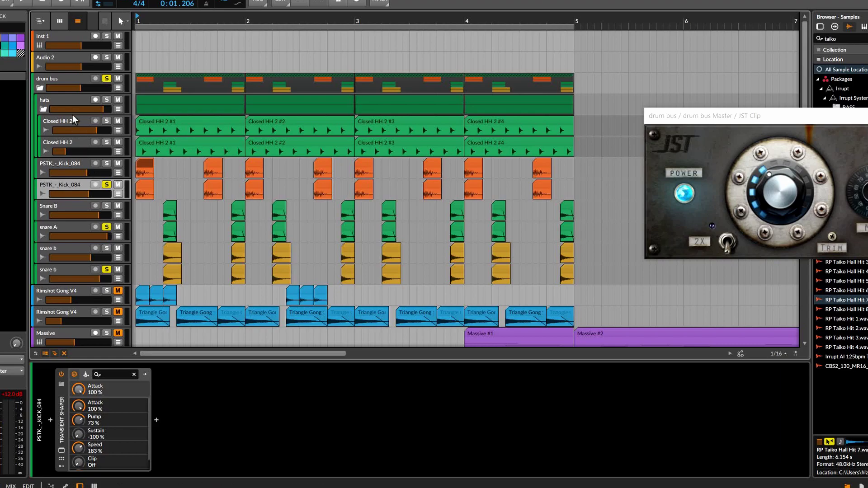
- Set the drum bus's JST Clip Mix to 100 and unsolo the lower kick, snare A and lower snare b tracks
left_click(70, 79)
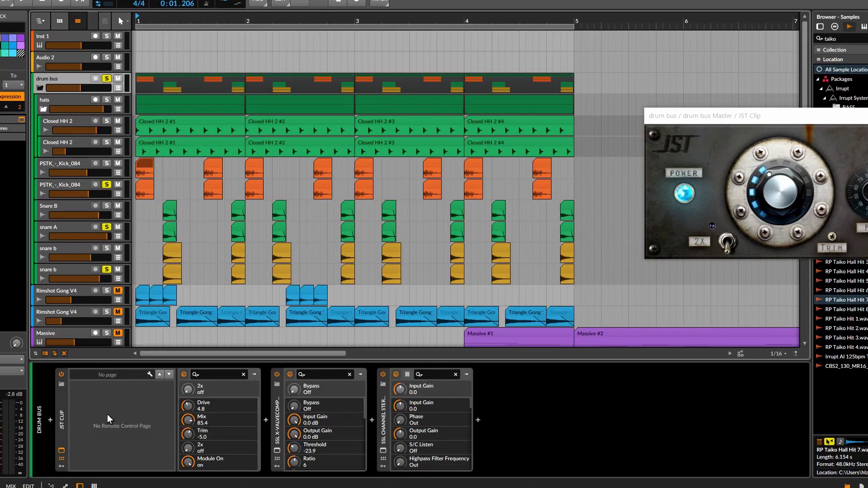
left_click_drag(864, 186, 438, 91)
left_click(79, 91)
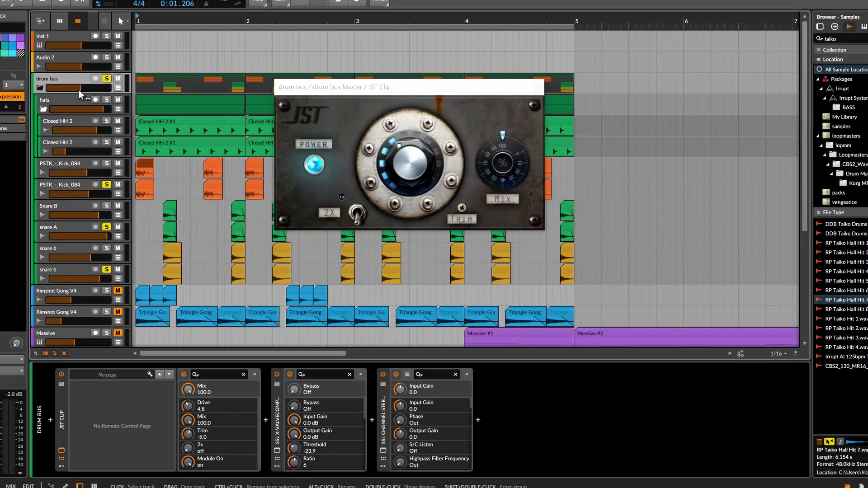
left_click(106, 227)
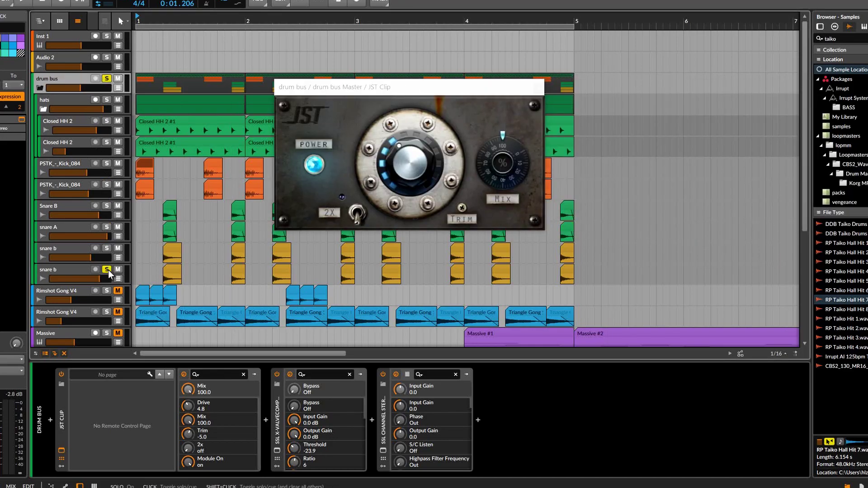
left_click(107, 269)
- Turn off the Master track's SSL Native Bus Compressor and open its Oszillos Mega Scope
scroll(108, 270, "down", 4)
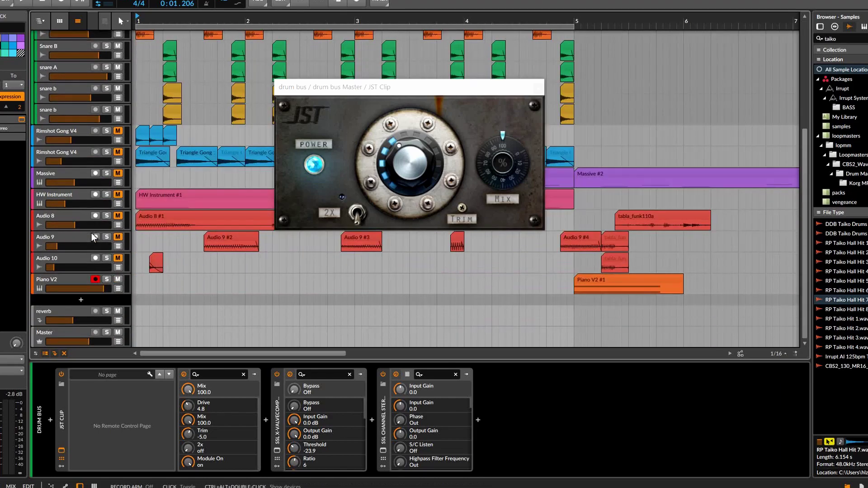
left_click(75, 333)
left_click(62, 376)
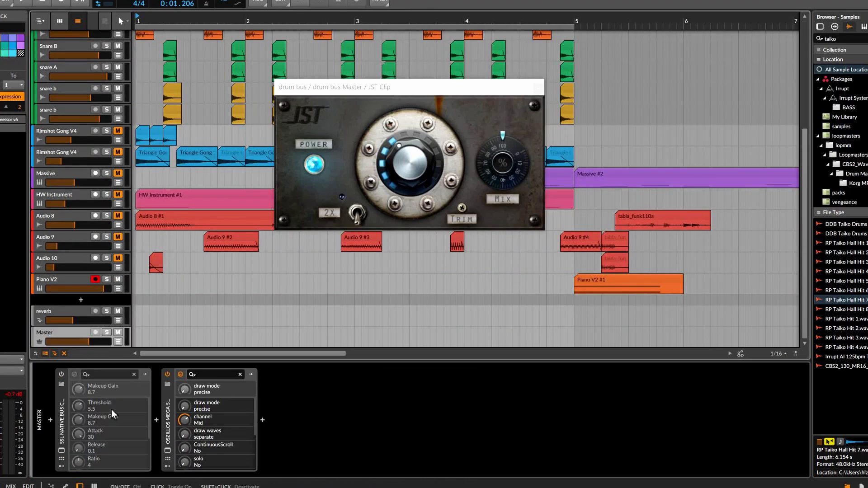
left_click(167, 451)
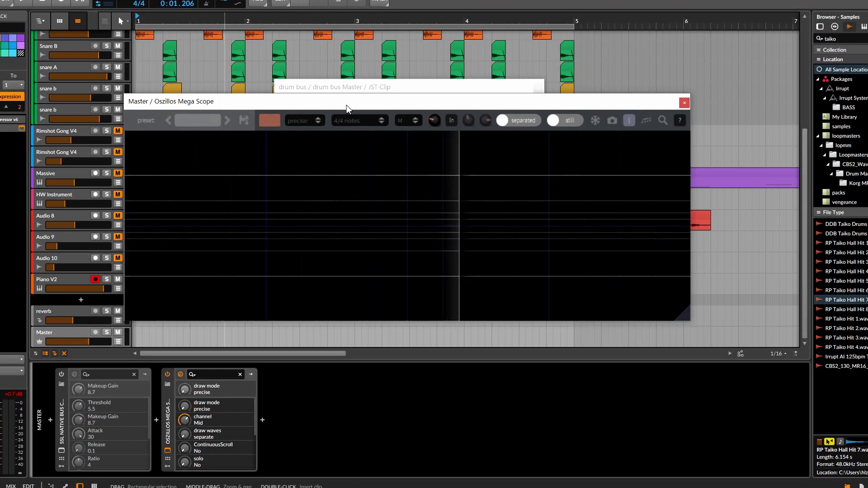
- Play the drum bus from bar 1 and magnify the waveform height in Oszillos Mega Scope
left_click(159, 24)
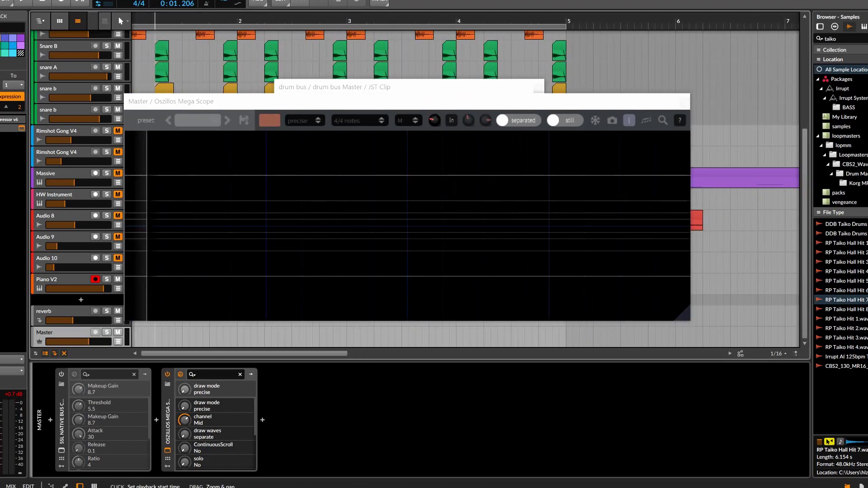
left_click(139, 21)
key("space")
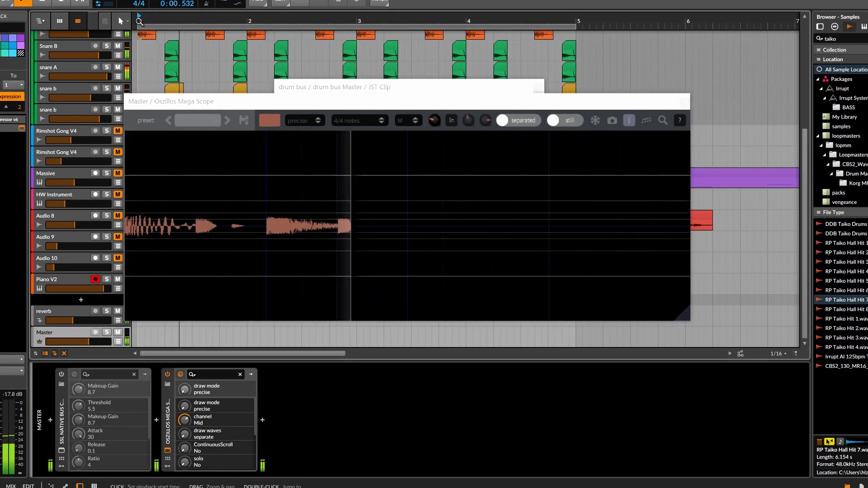
mouse_move(432, 121)
left_click_drag(431, 121, 449, 26)
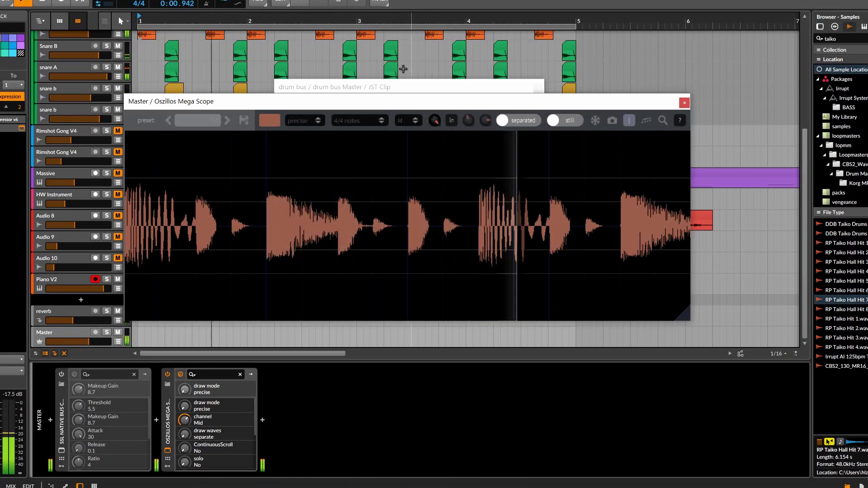
- Disable the drum bus's SSL X-ValveComp and SSL Channel Stereo while the scope runs
scroll(151, 62, "up", 5)
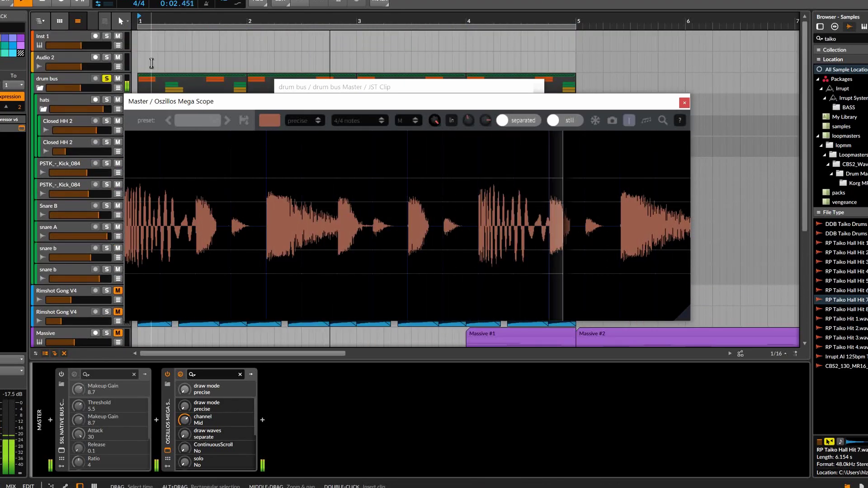
left_click(84, 79)
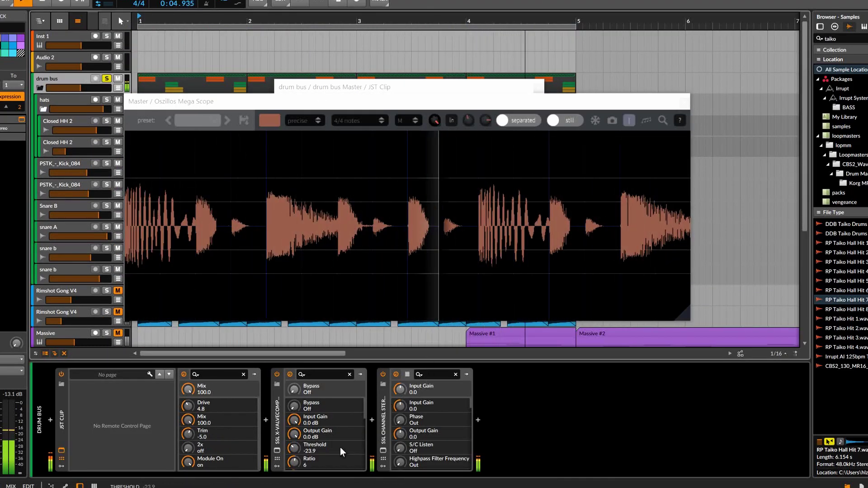
left_click(276, 374)
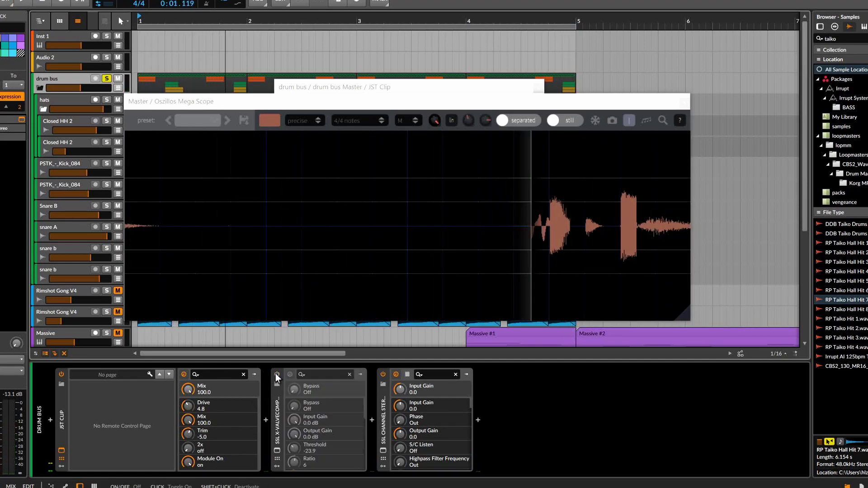
left_click(384, 374)
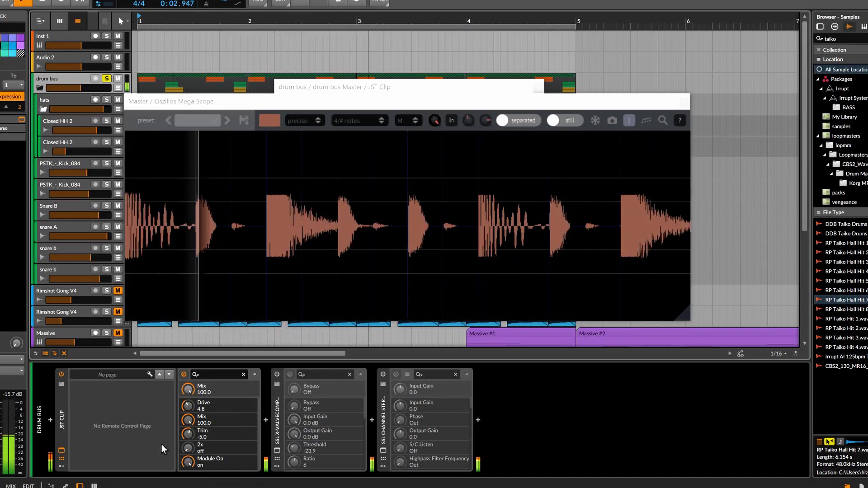
- Set JST Clip's Drive to 5.9 and arrange its window together with the Oszillos Mega Scope window
left_click(62, 451)
left_click(62, 451)
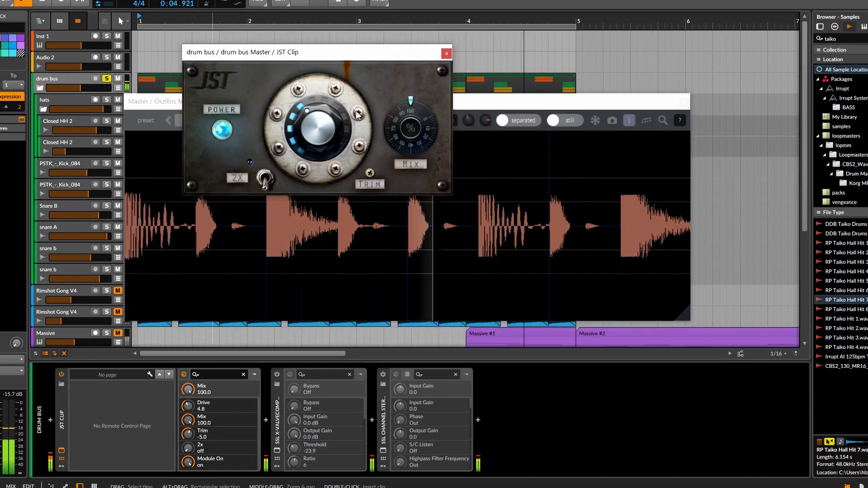
left_click_drag(316, 116, 318, 116)
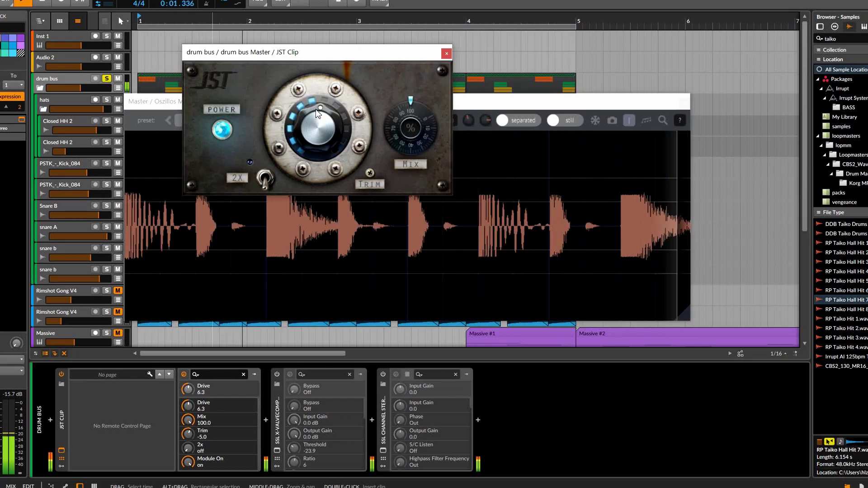
left_click_drag(328, 54, 544, 127)
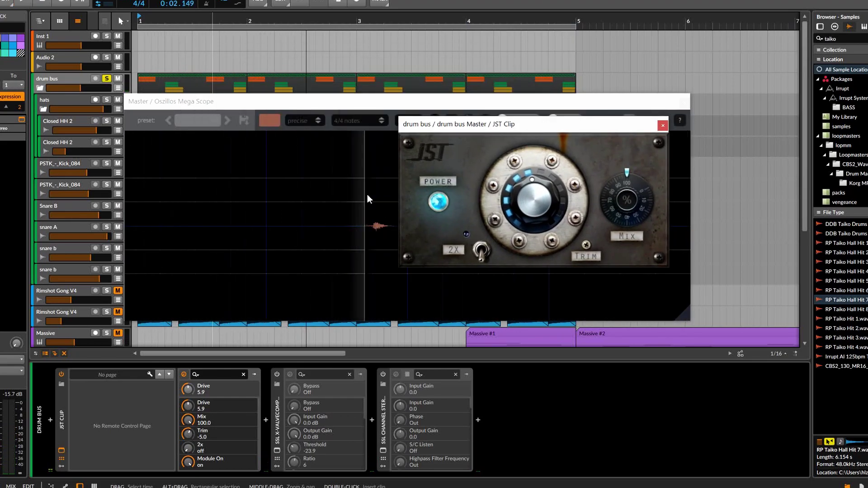
left_click_drag(261, 104, 313, 157)
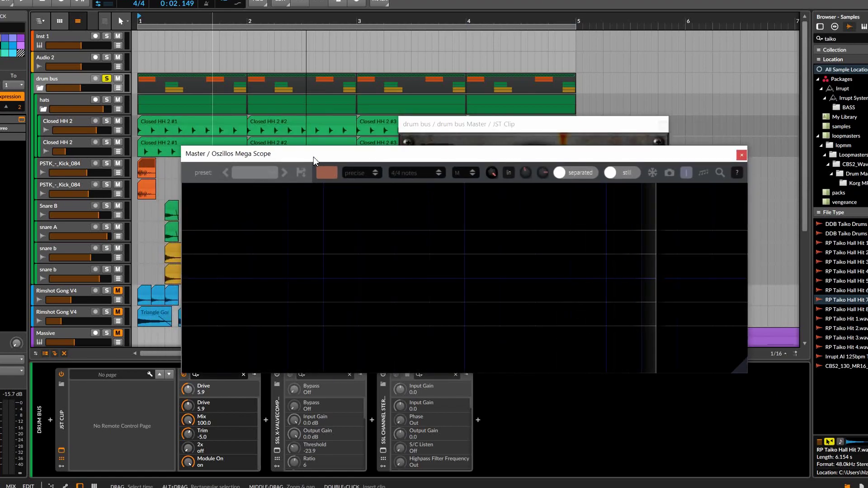
left_click_drag(425, 129, 393, 81)
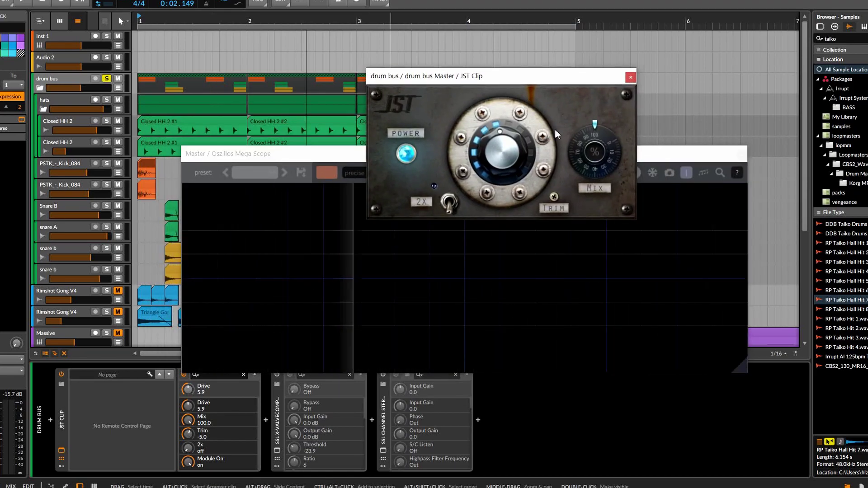
- Set JST Clip's Mix to 84.4 and play the drum bus with the scope in front
left_click(572, 141)
left_click_drag(574, 140, 569, 155)
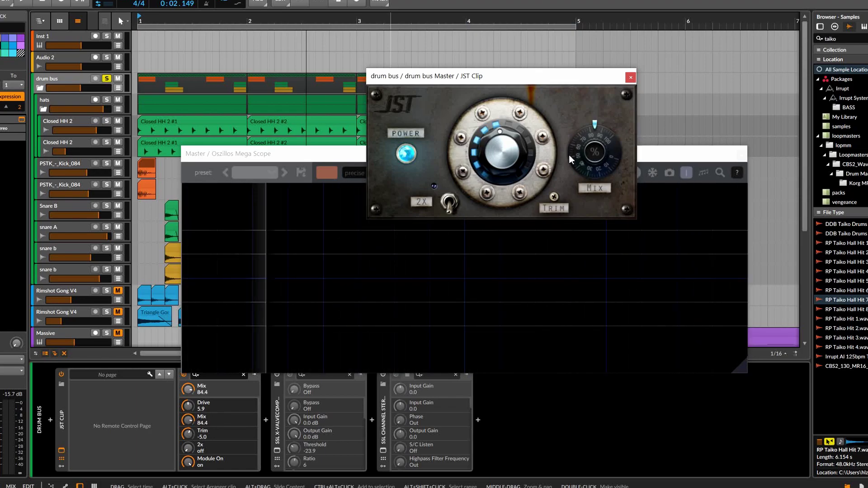
left_click_drag(360, 154, 322, 131)
key("space")
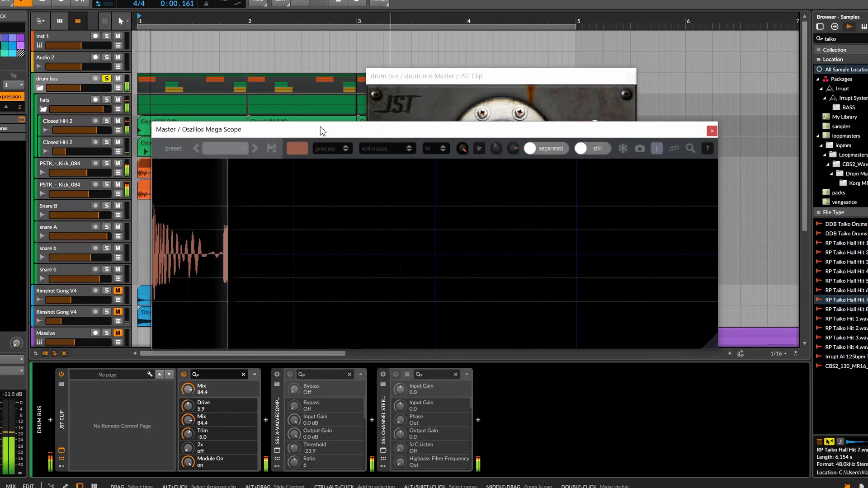
- Set JST Clip's Mix to 89.1 during playback, and close the JST Clip and Oszillos Mega Scope windows
left_click_drag(469, 133, 457, 157)
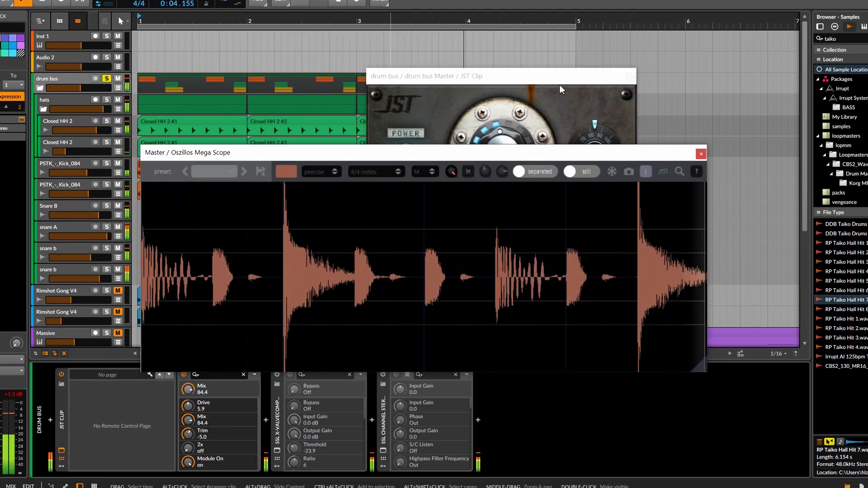
left_click_drag(560, 77, 566, 49)
mouse_move(577, 116)
left_mouse_down()
mouse_move(575, 130)
mouse_move(573, 114)
left_mouse_up()
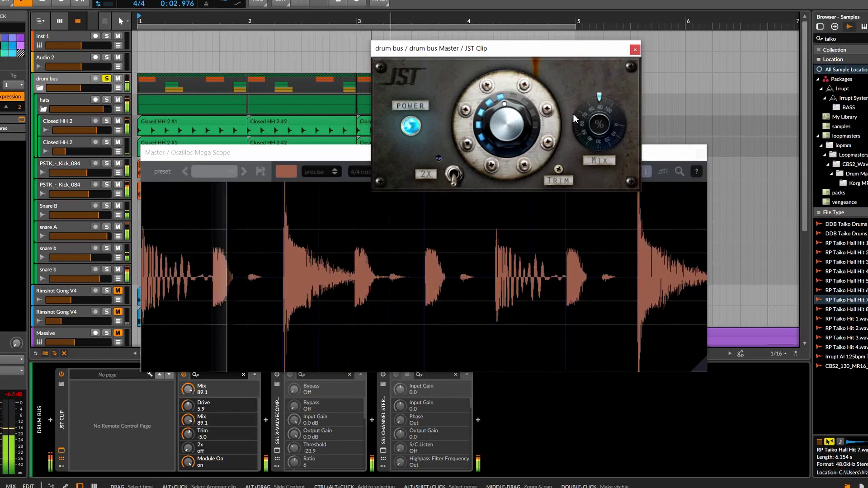
left_click(635, 50)
left_click(699, 155)
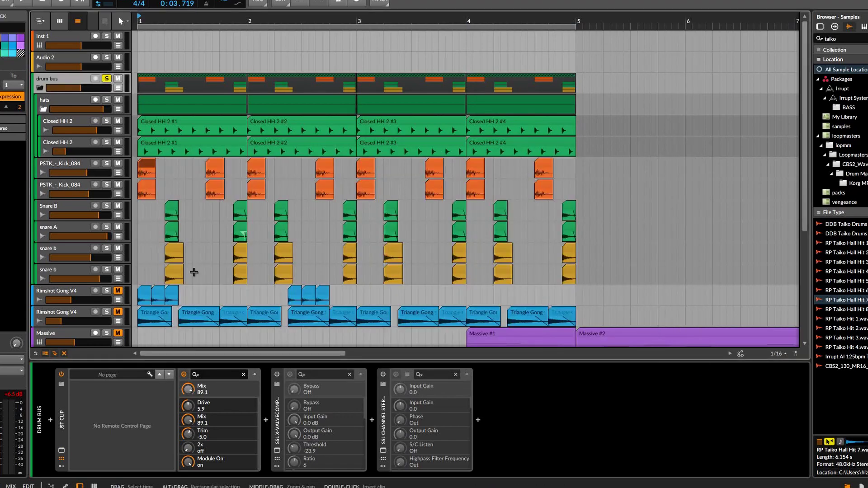
- Disable JST Clip and play the unprocessed drum bus with the Master volume lowered to -19.5 dB
left_click(61, 375)
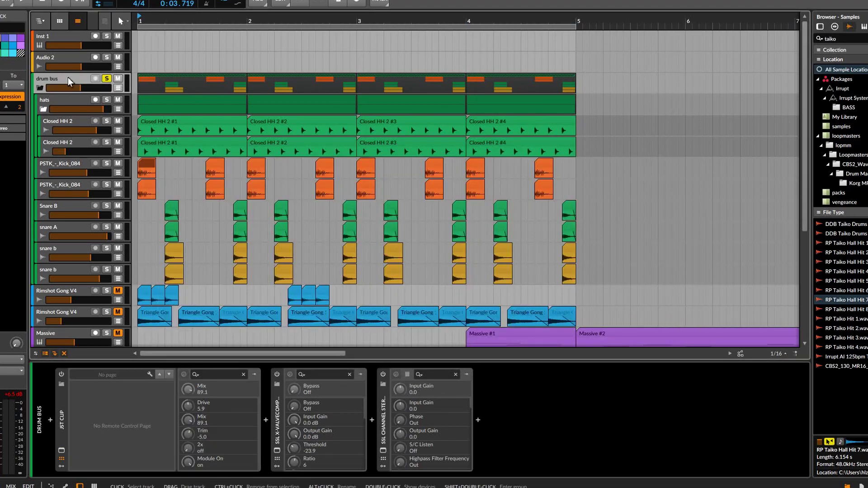
scroll(70, 145, "down", 5)
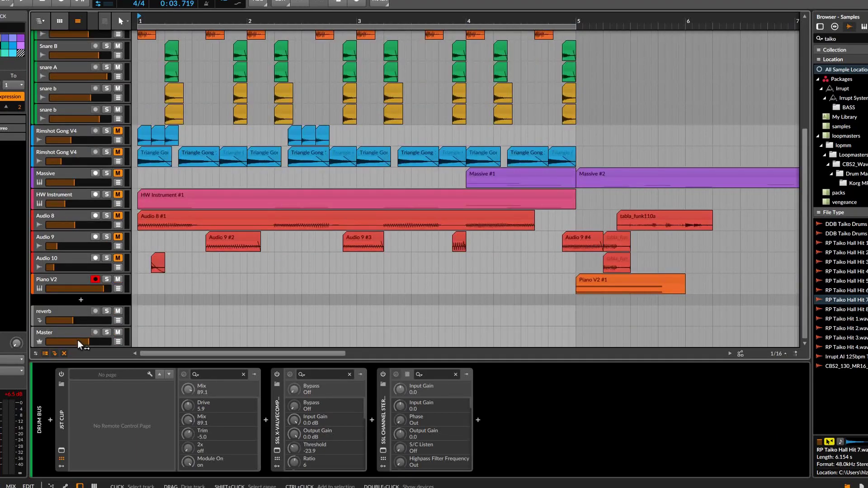
left_click_drag(75, 343, 71, 341)
key("space")
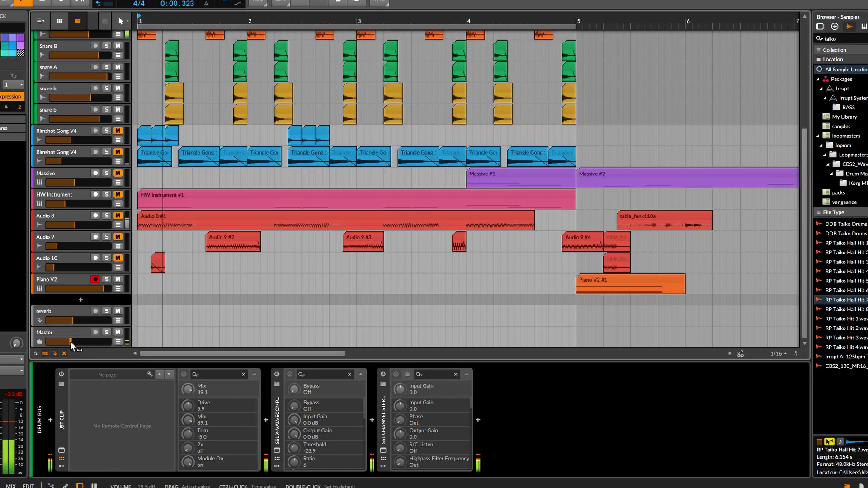
scroll(123, 235, "up", 5)
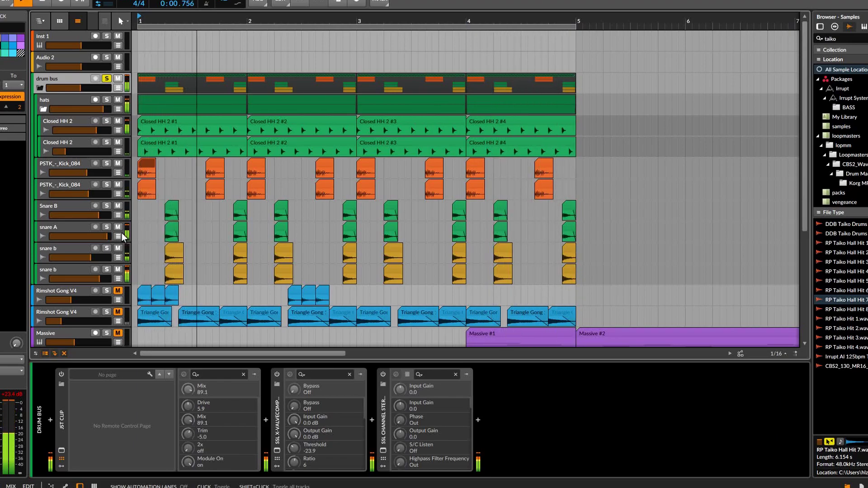
- Re-enable JST Clip on the drum bus while the drums are playing
scroll(121, 232, "down", 5)
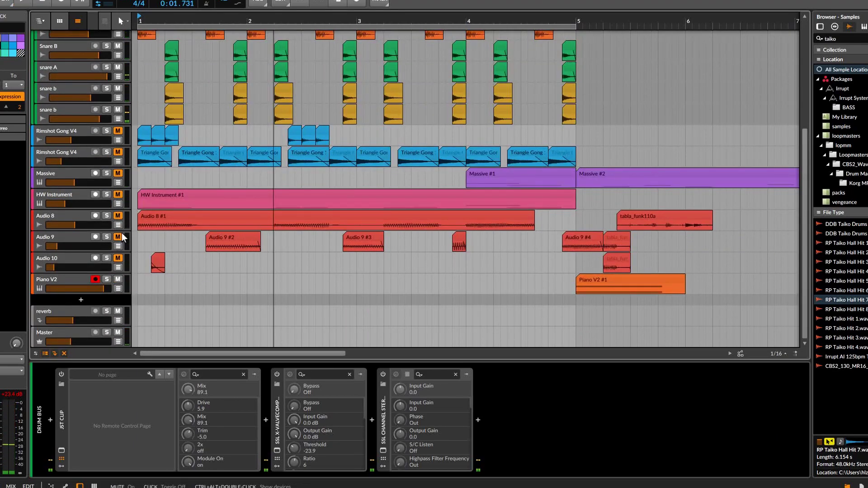
scroll(121, 235, "up", 5)
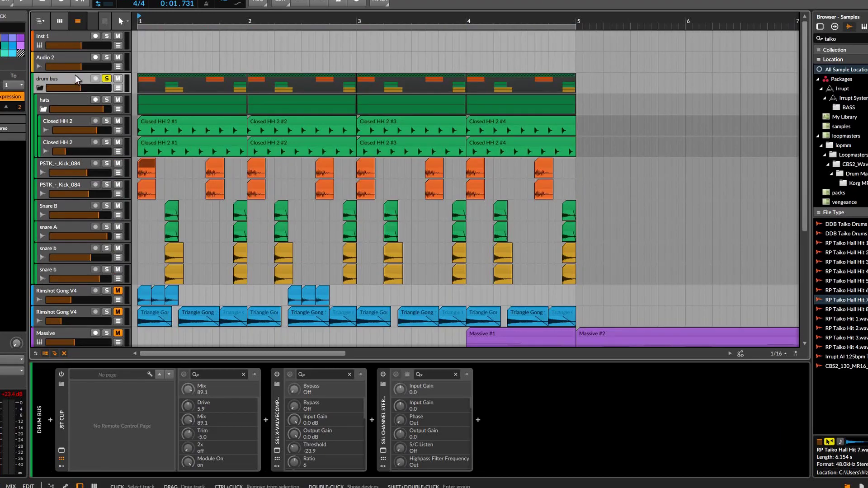
left_click(61, 374)
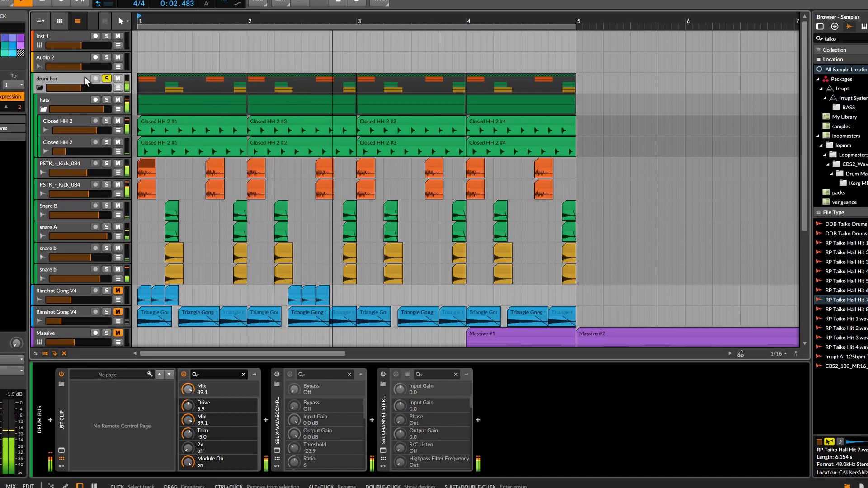
- View the clipped drum bus in the Master track's Oszillos Mega Scope alongside JST Clip, and close both plug-in windows
left_click(61, 450)
scroll(115, 285, "down", 5)
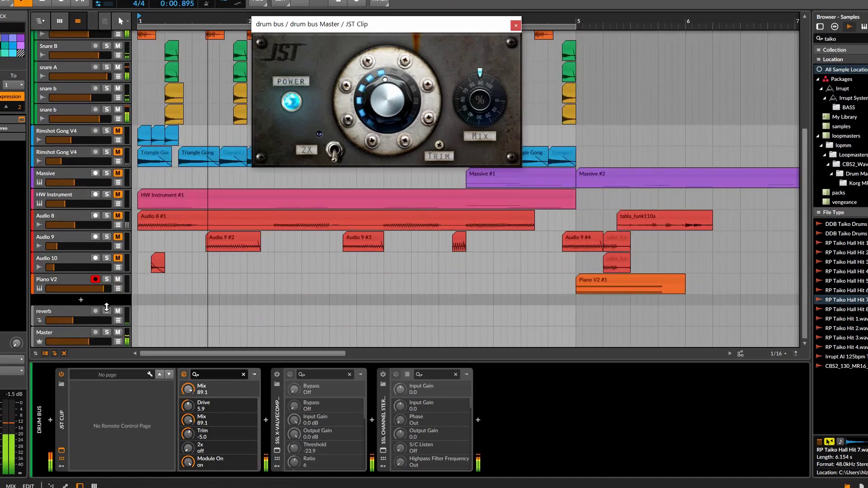
left_click(72, 332)
left_click(167, 450)
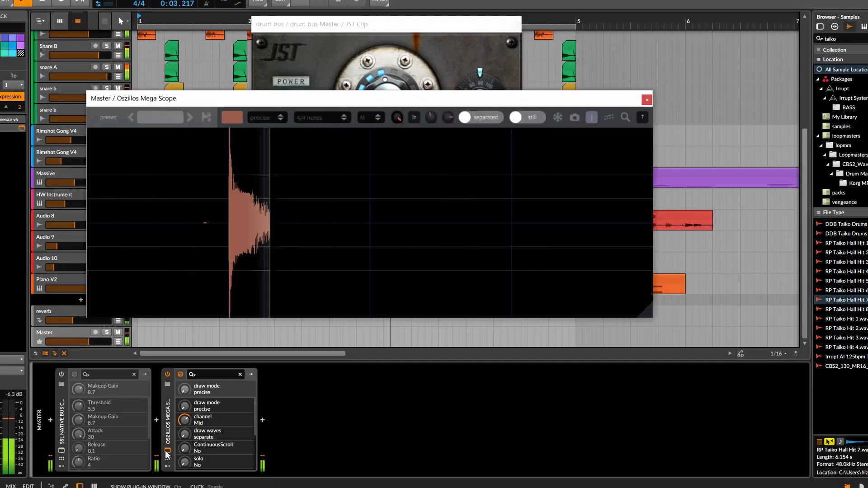
left_click_drag(463, 122, 494, 122)
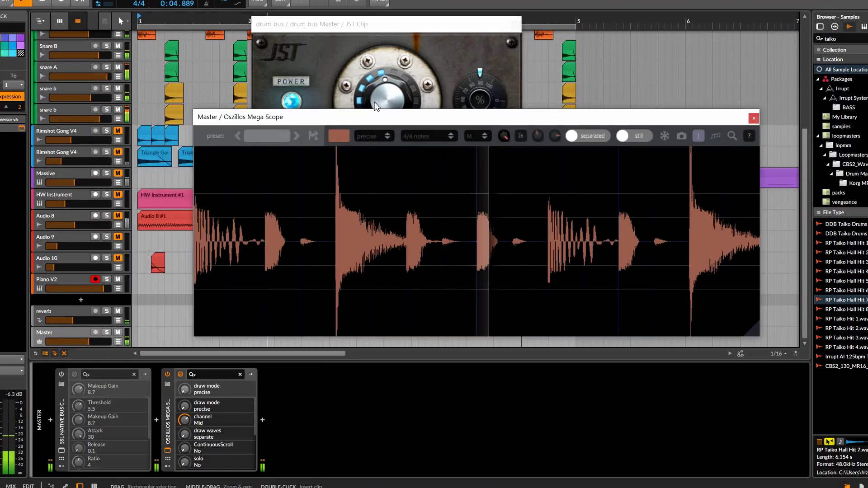
scroll(449, 117, "up", 5)
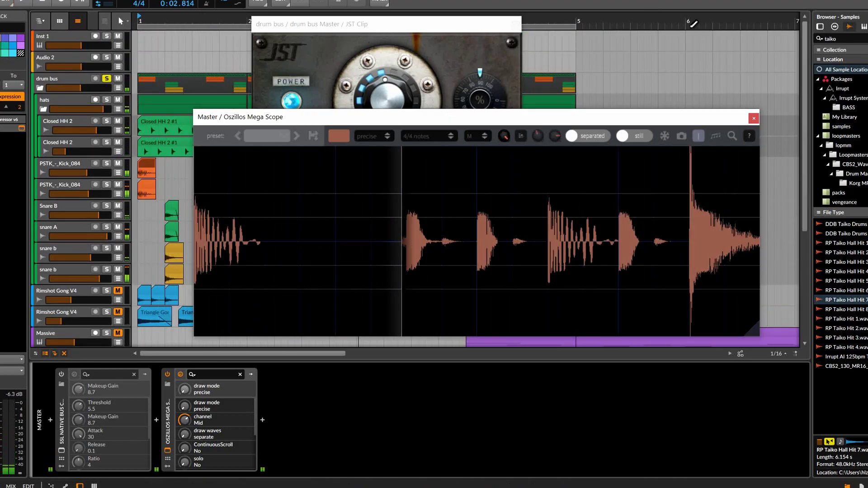
left_click(754, 118)
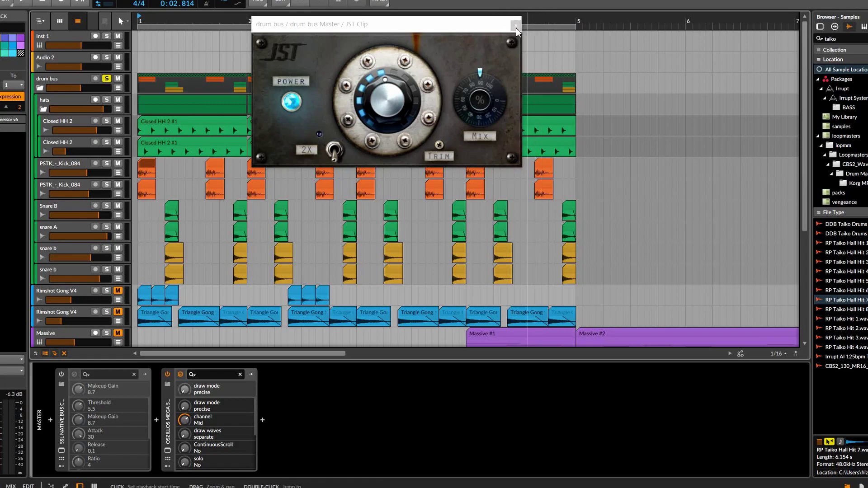
left_click(516, 26)
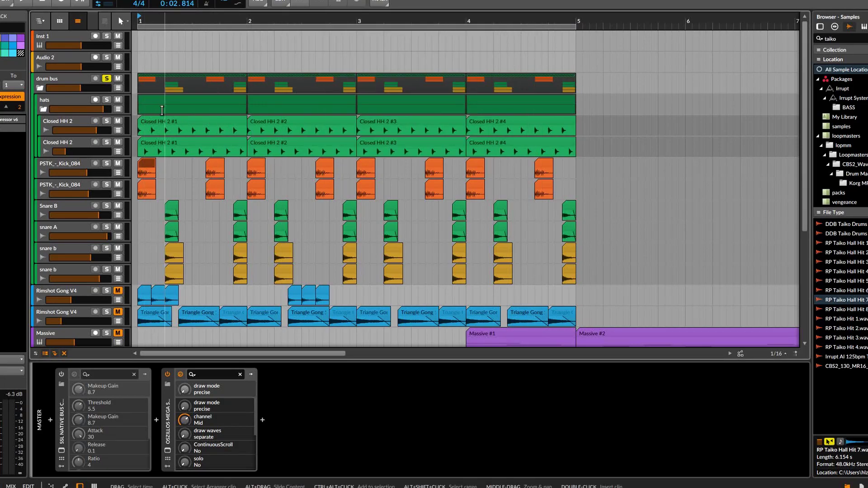
- Solo the upper kick, Snare B and upper snare b tracks to single out one layer set, and clear those solos
scroll(162, 110, "down", 2)
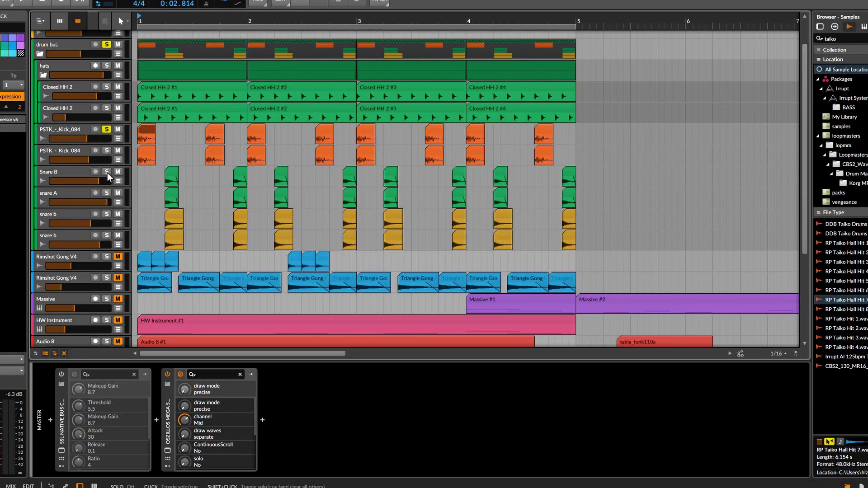
left_click(83, 213)
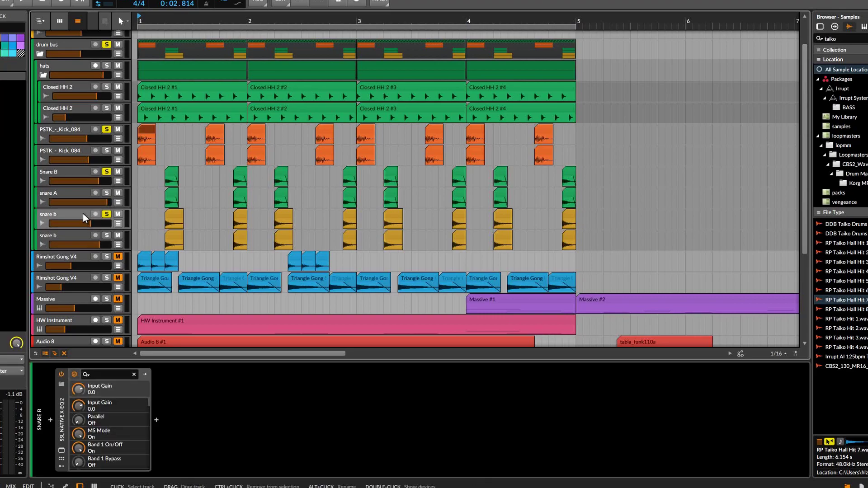
left_click(106, 215)
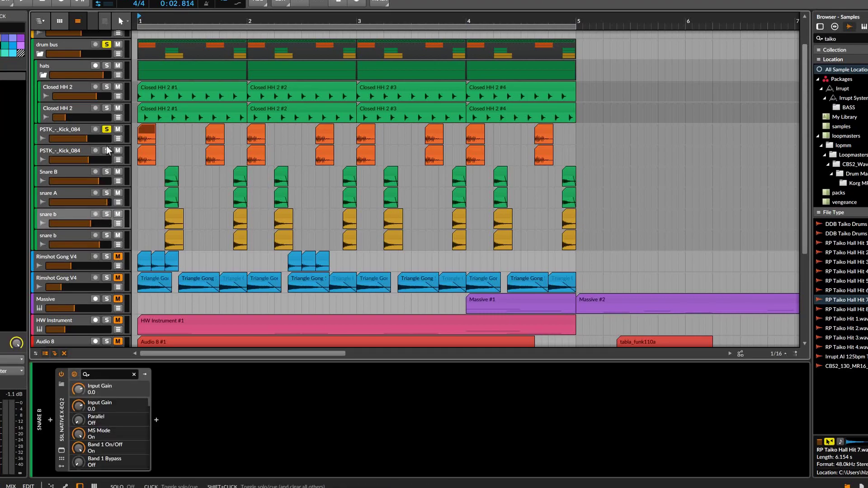
left_click(107, 130)
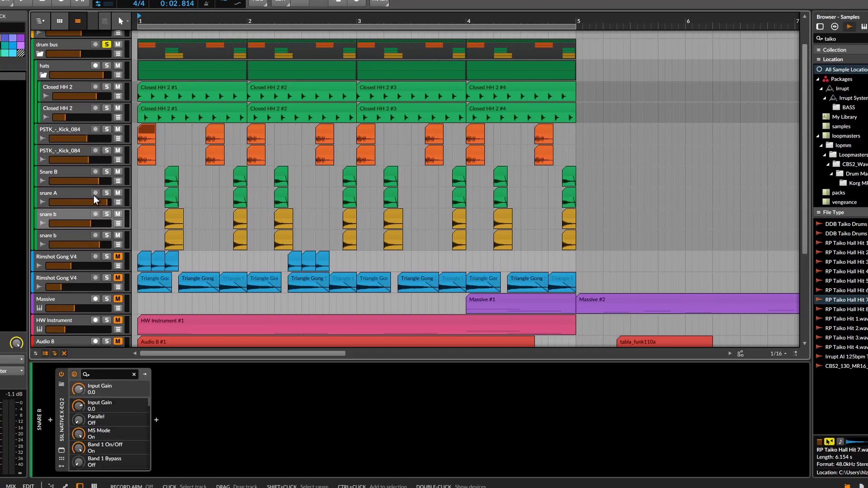
- Solo the lower PSTK kick track, examine its Transient Shaper settings, and clear the solo and close the plug-in window
left_click(88, 129)
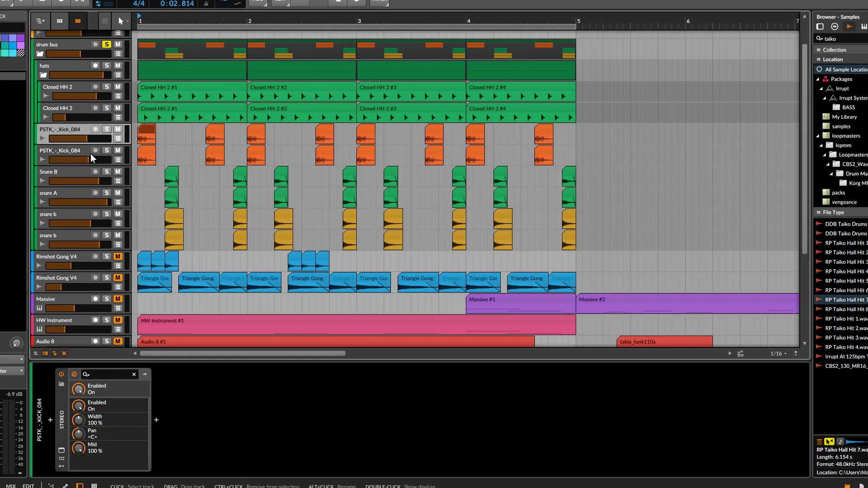
left_click(106, 152)
left_click(69, 148)
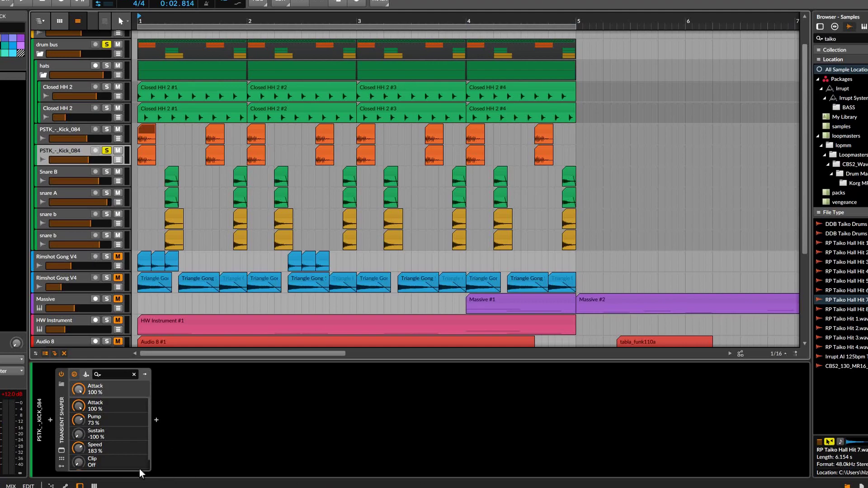
left_click(61, 451)
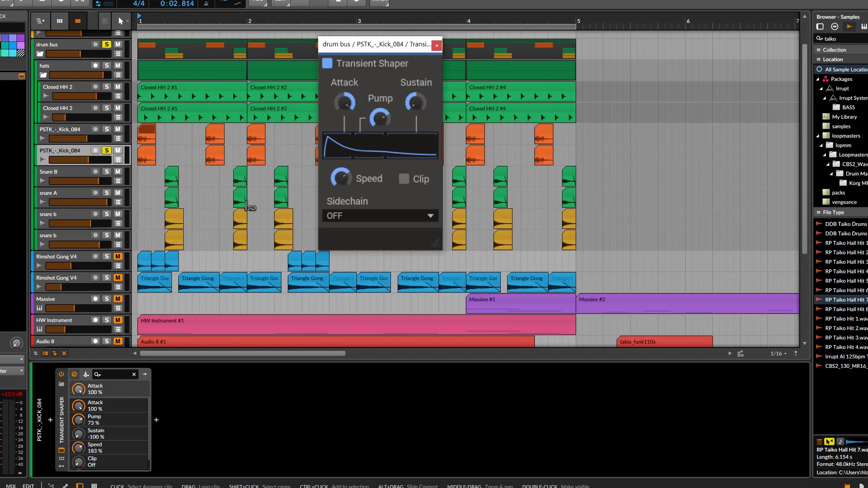
left_click(107, 150)
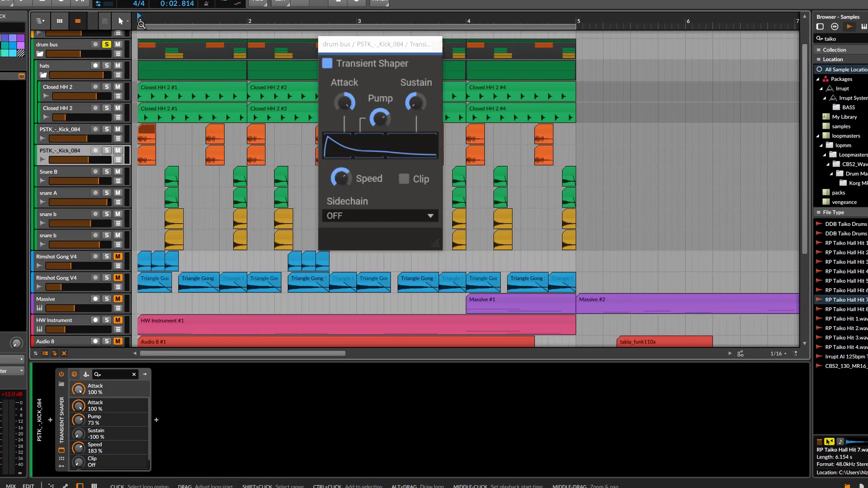
scroll(160, 180, "up", 2)
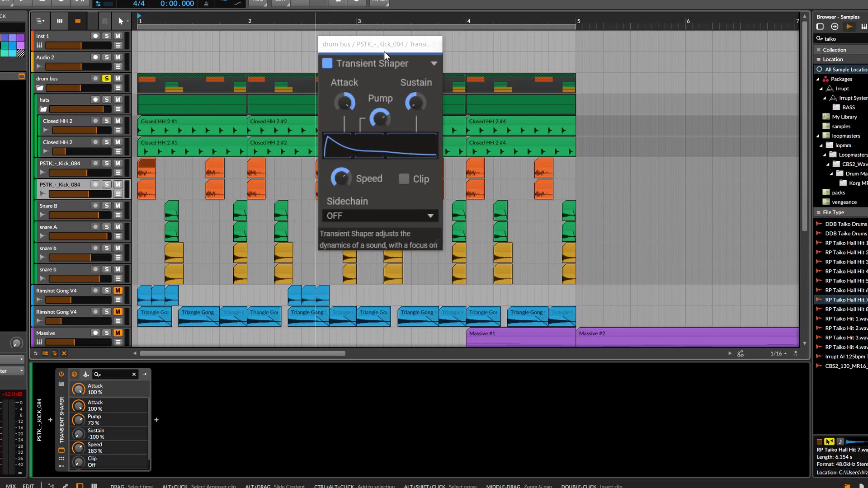
left_click(437, 44)
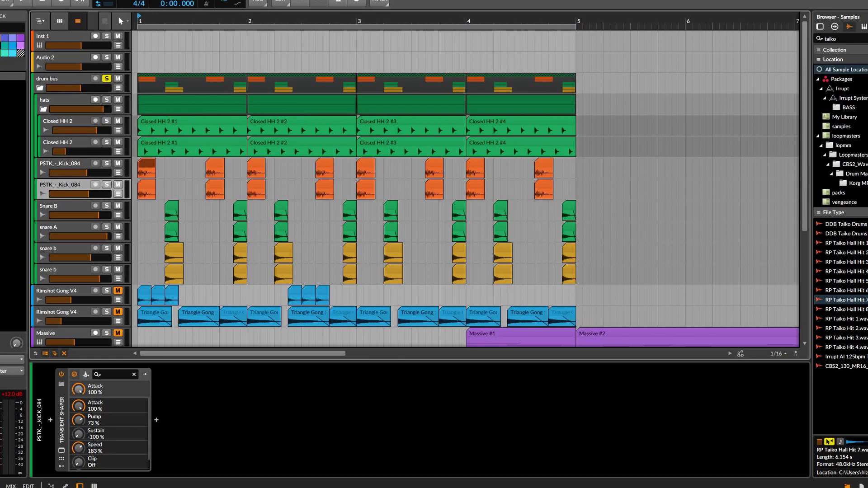
- Examine the device chains of the two kick tracks, Snare B, snare A and the upper snare b track
scroll(84, 113, "down", 3)
scroll(88, 149, "up", 3)
left_click(71, 162)
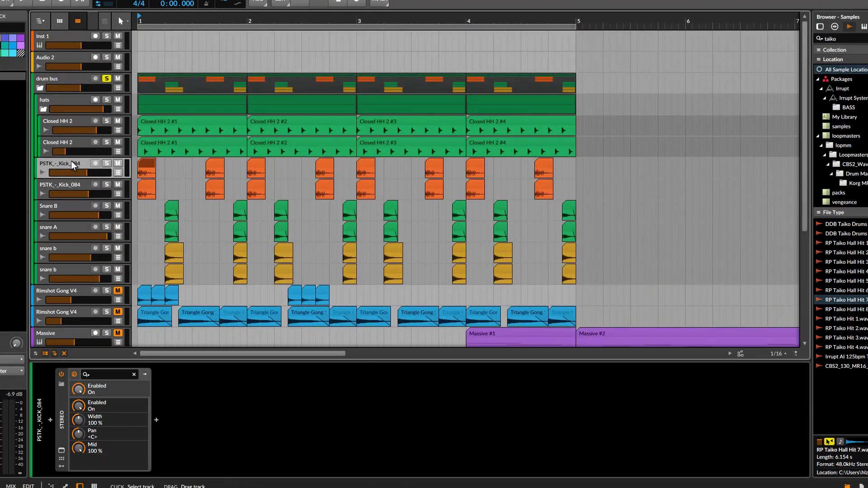
left_click(81, 184)
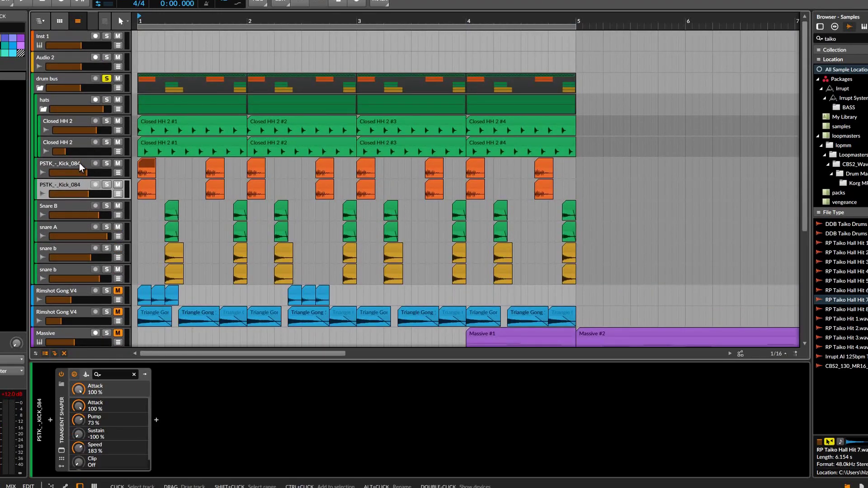
left_click(81, 214)
left_click(79, 226)
left_click(80, 207)
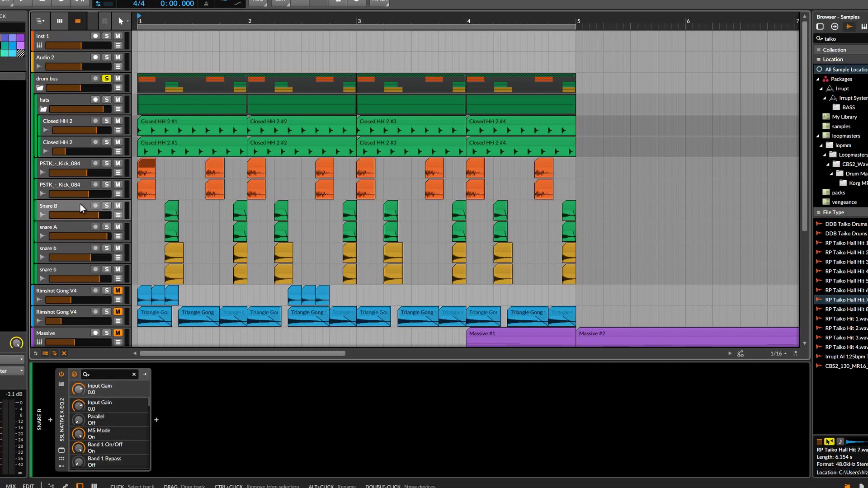
left_click(80, 226)
left_click(78, 249)
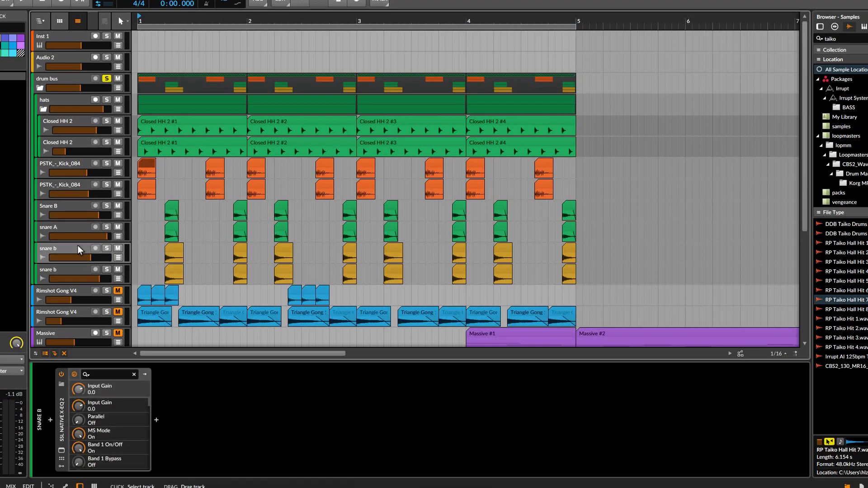
- Delete the disabled SSL Native X-EQ 2 at the start of the lower snare b track's device chain
left_click(75, 270)
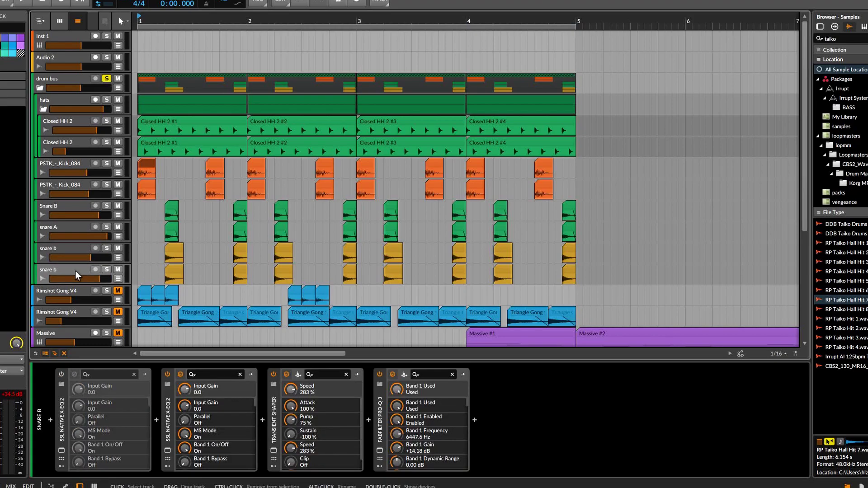
left_click(61, 433)
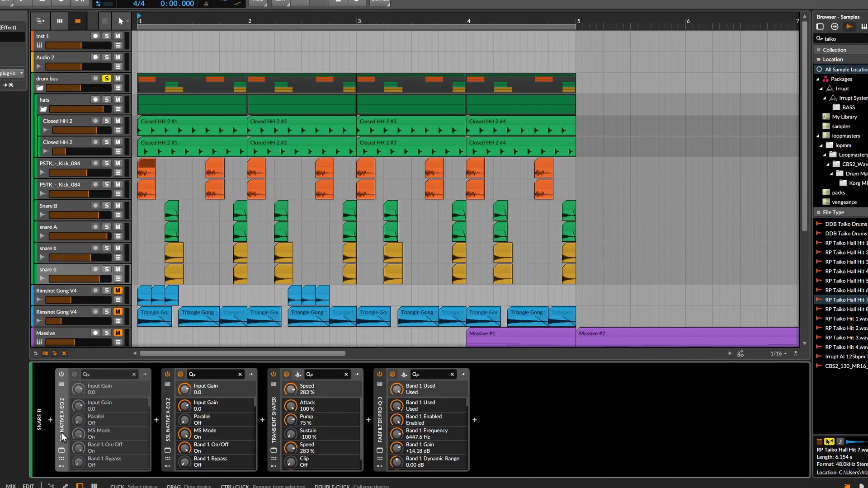
key("Delete")
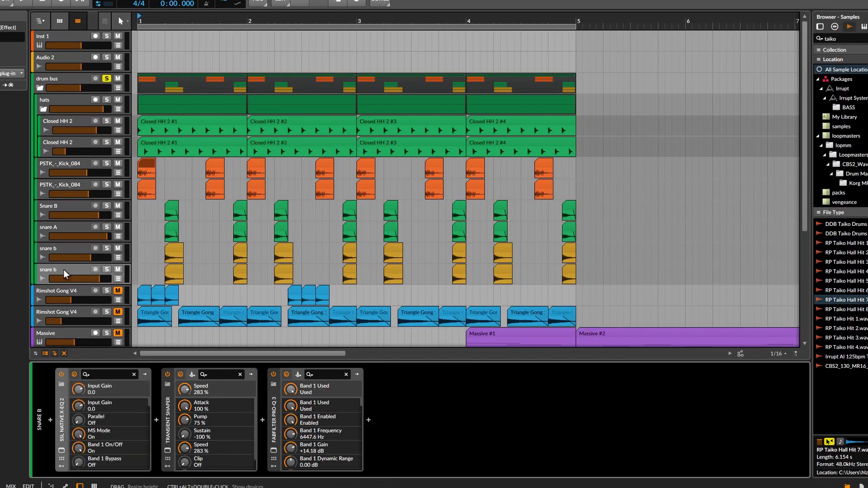
- Compare the two snare b device chains and play the upper snare b track soloed
left_click(69, 244)
left_click(69, 267)
left_click(71, 246)
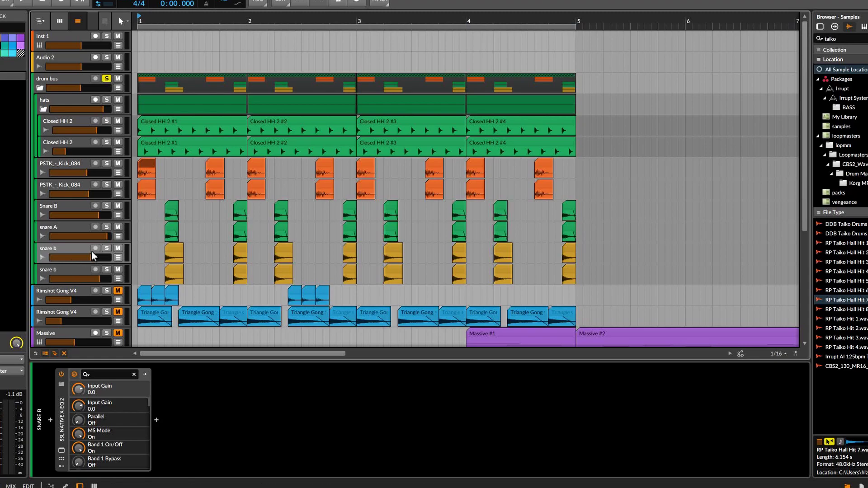
key("space")
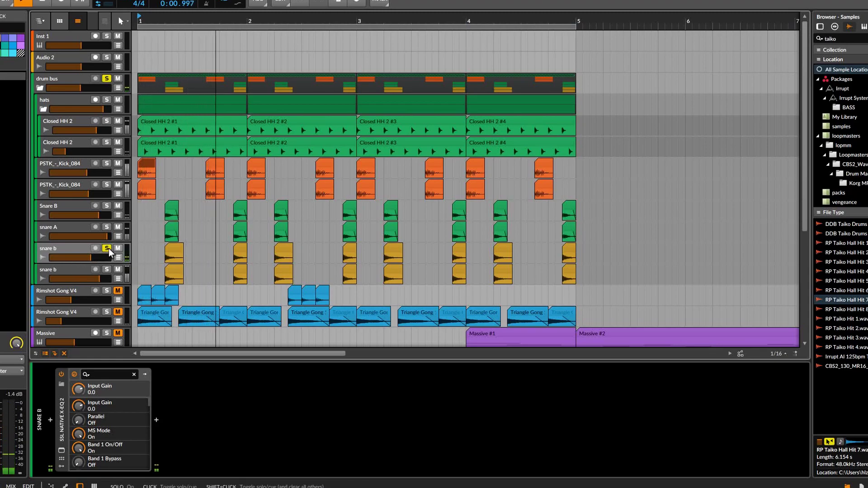
key("space")
- Solo the lower snare b track in place of the upper one and play it
left_click(106, 269)
left_click(80, 269)
key("space")
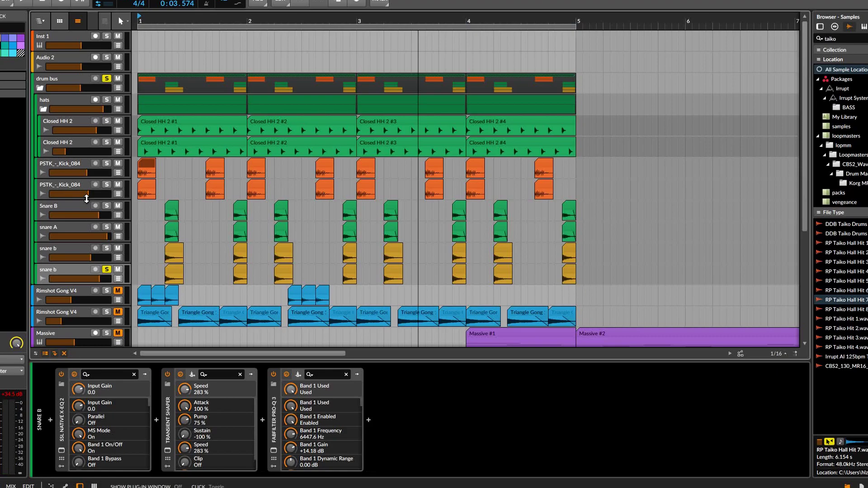
- View the SSL Native X-EQ 2 curve of the upper snare b track and that of the lower one
left_click(75, 247)
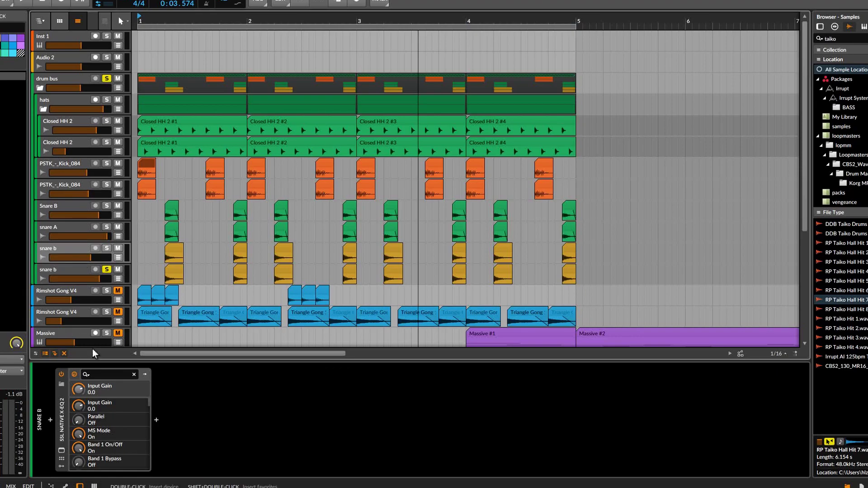
left_click(61, 451)
left_click(61, 451)
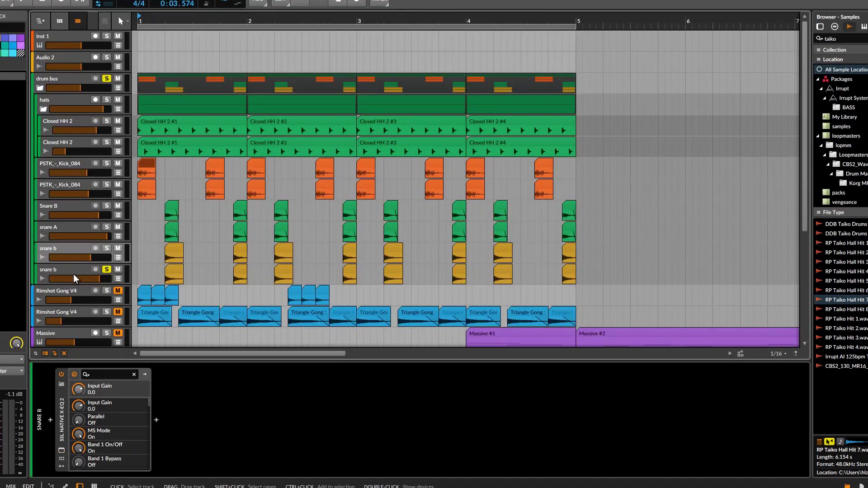
left_click(73, 274)
left_click(61, 450)
left_click(62, 450)
- Compare the two snare b tracks' X-EQ 2 curves again, ending with the lower track's low cut and high boost
left_click(82, 263)
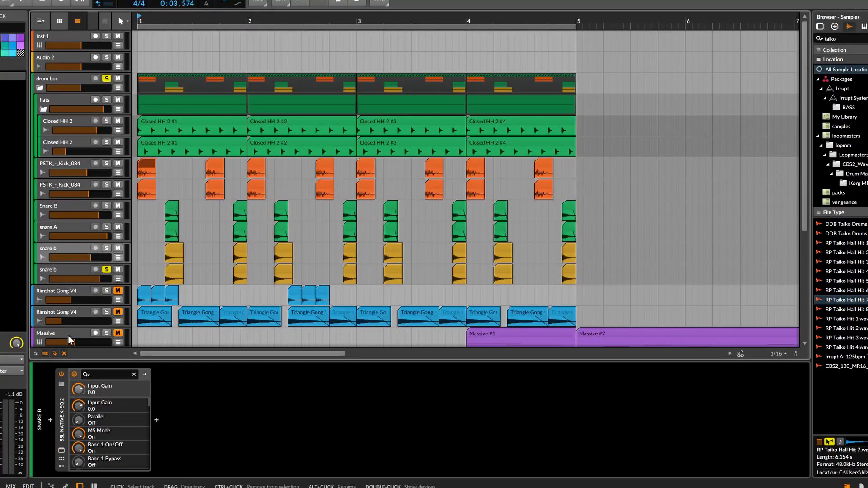
left_click(60, 453)
left_click(61, 451)
left_click(61, 450)
left_click(74, 271)
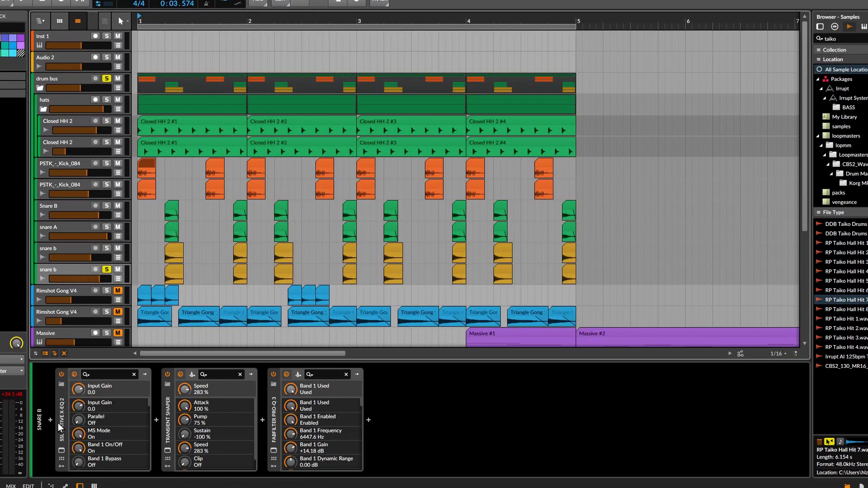
left_click(61, 451)
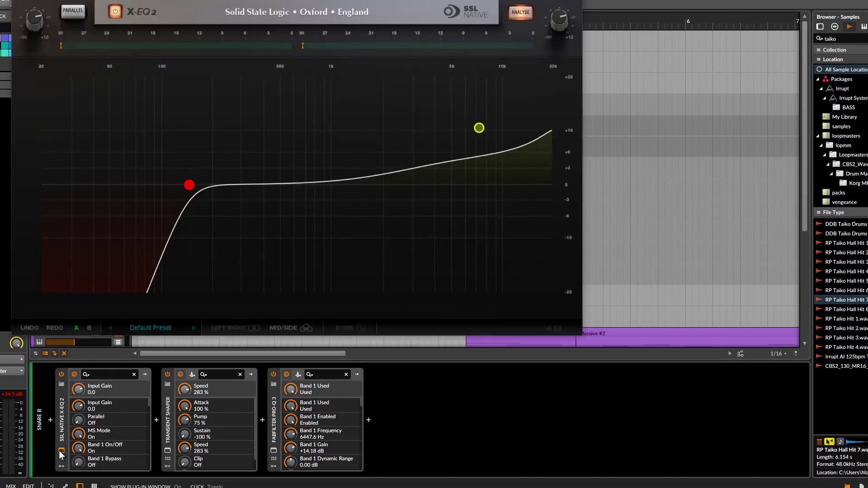
left_click(61, 451)
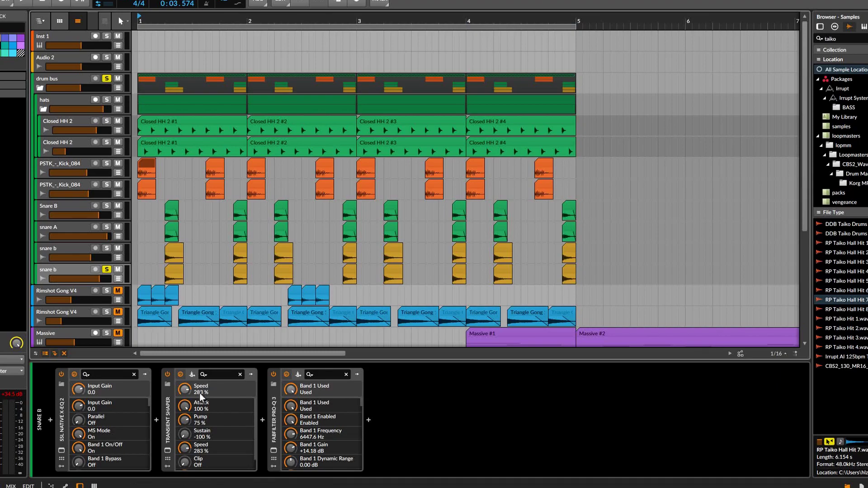
- Check the FabFilter Pro-Q 3 curve of the lower snare b track, unsolo that track and play the whole drum bus
left_click(273, 451)
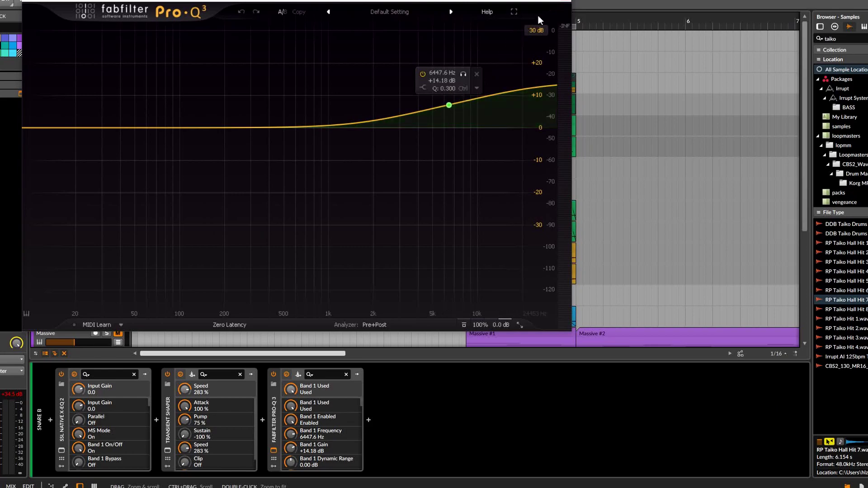
left_click(565, 3)
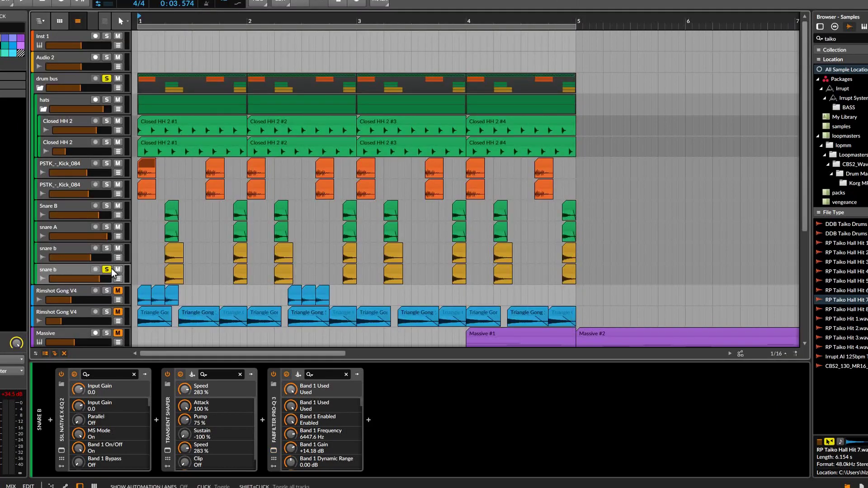
key("space")
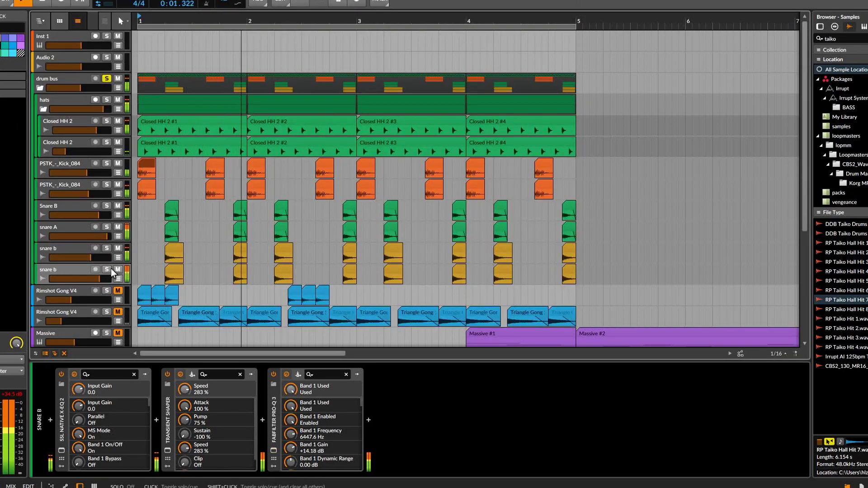
- Enable the drum bus's SSL X-ValveComp with its mix set to 33.3, and enable the SSL Channel strip after it
left_click(74, 78)
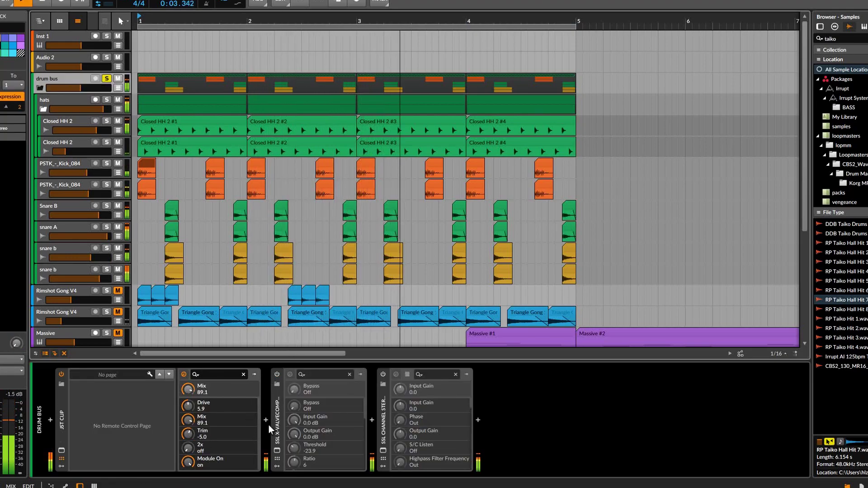
left_click(274, 374)
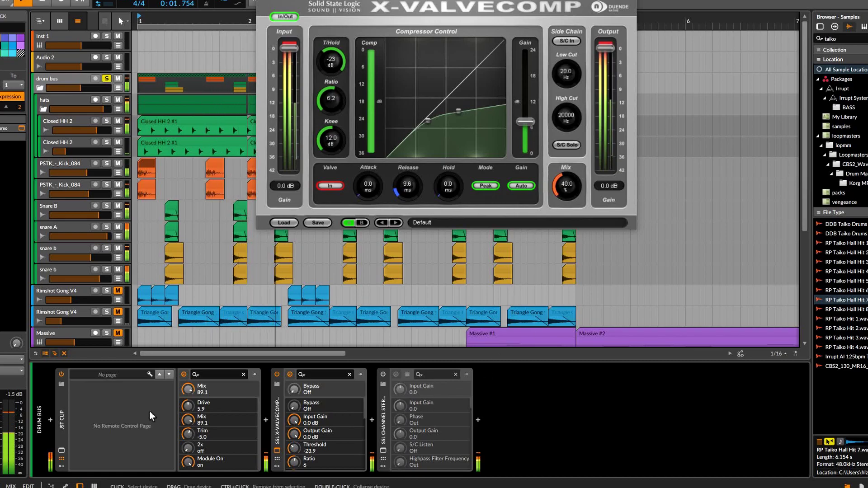
left_click_drag(559, 192, 558, 201)
left_click(384, 373)
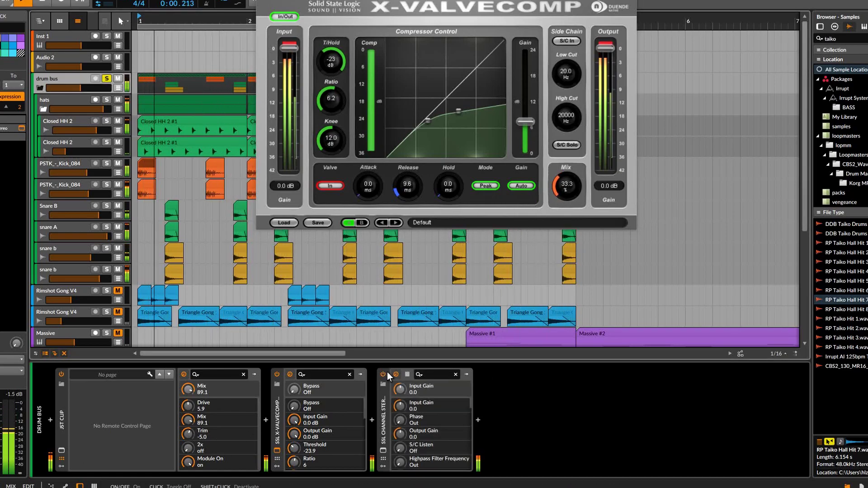
left_click(184, 101)
- Solo the reverb track in place of the drum bus, play it, and release the reverb solo
scroll(132, 100, "down", 6)
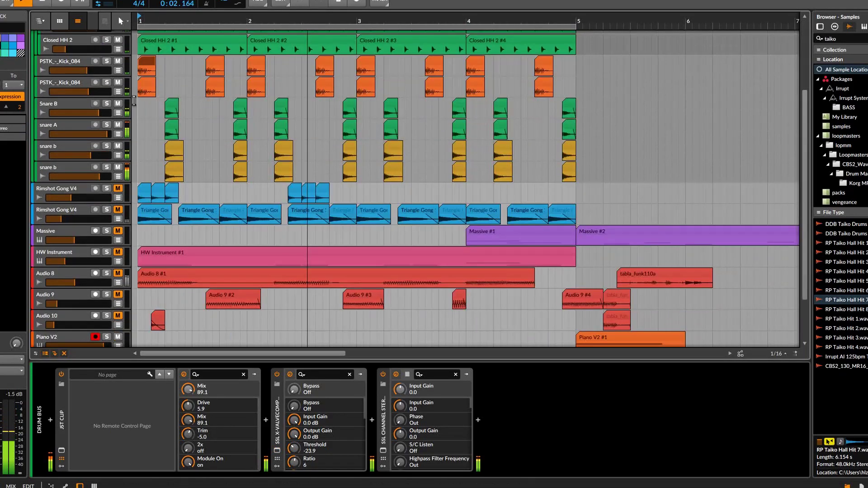
scroll(132, 100, "up", 5)
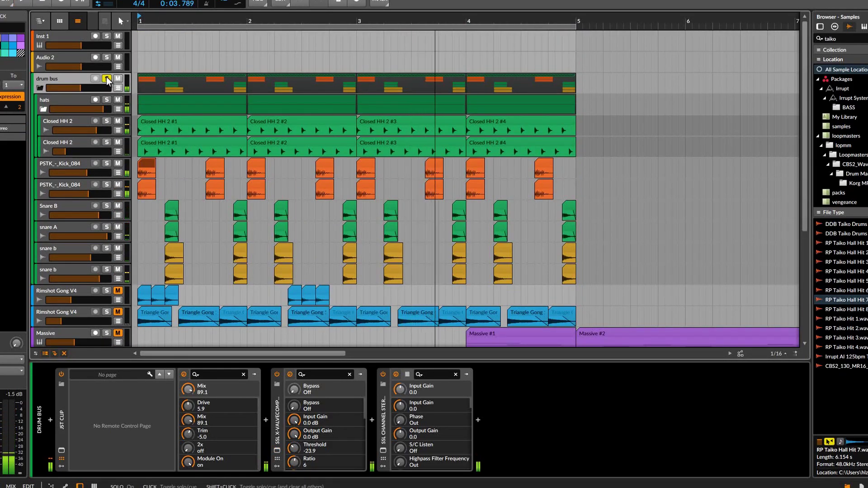
scroll(93, 147, "down", 5)
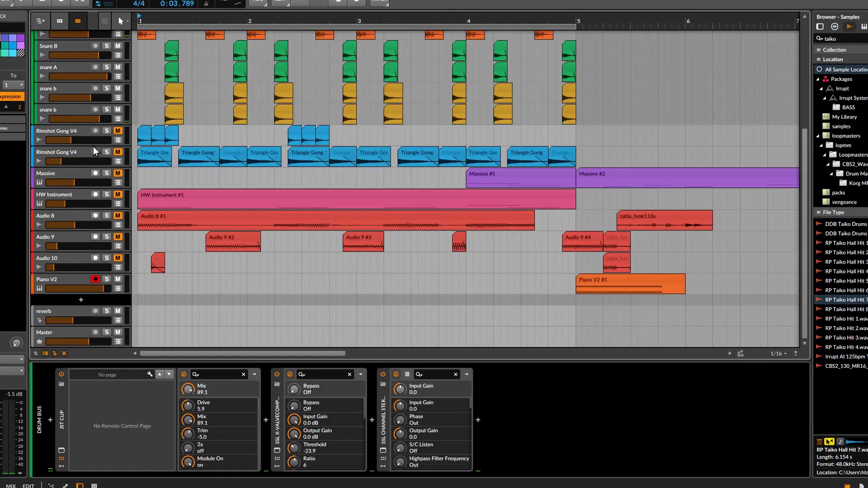
left_click(107, 311)
key("space")
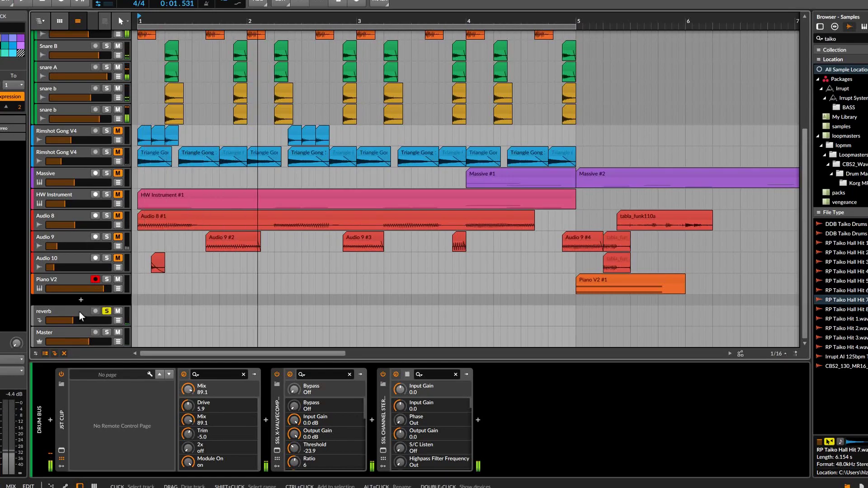
left_click(106, 311)
- Display the reverb track's device chain and look over the drum tracks that feed it
left_click(73, 311)
scroll(74, 279, "up", 5)
scroll(65, 213, "down", 5)
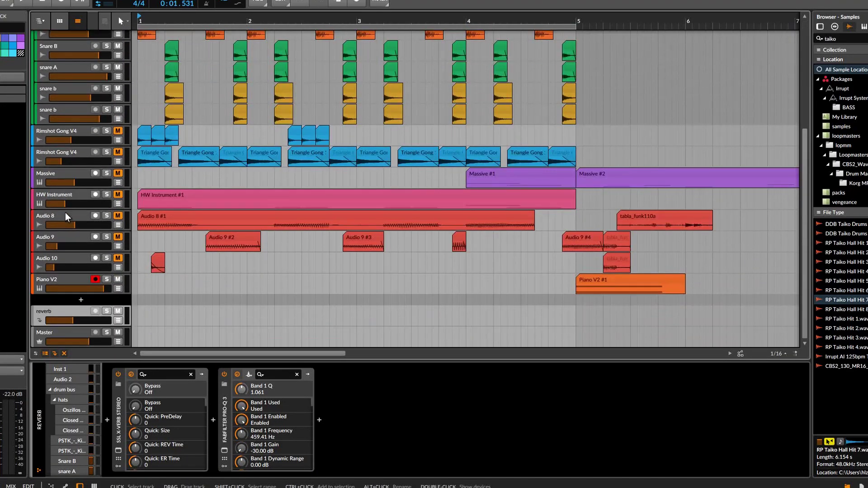
scroll(62, 285, "up", 5)
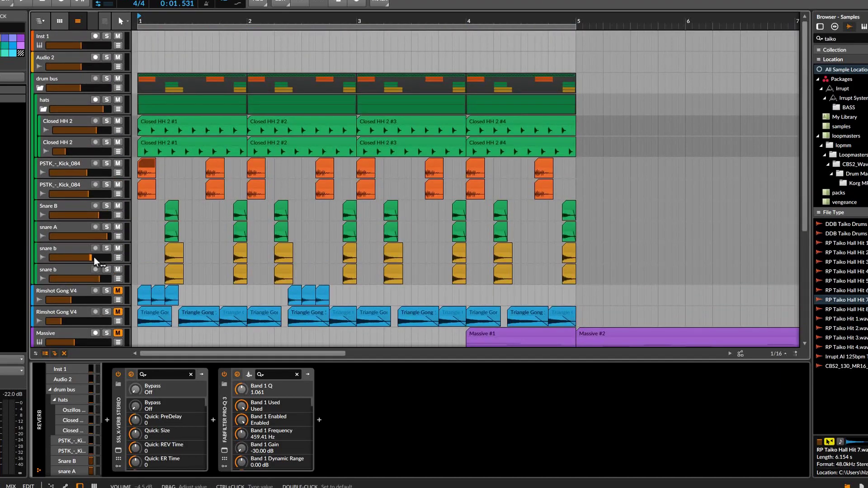
scroll(94, 257, "down", 5)
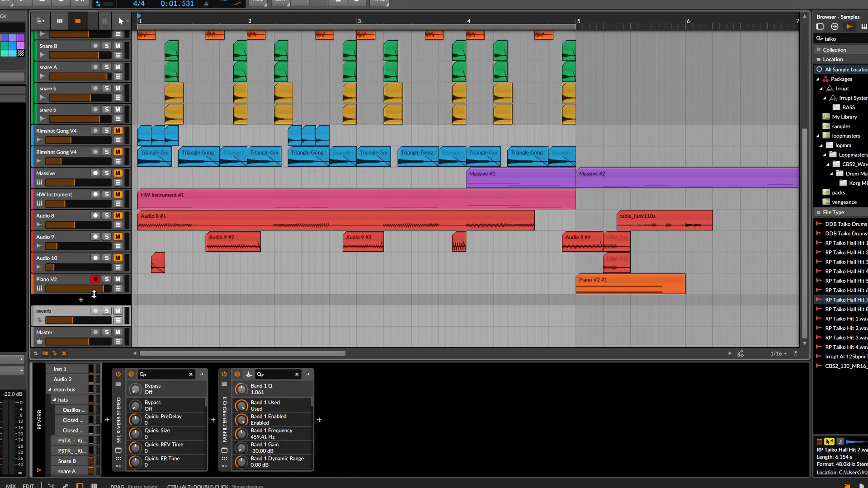
- Play the drums while pulling the reverb track's volume down to -∞ dB and bringing it back up
key("space")
scroll(95, 276, "up", 5)
scroll(115, 151, "down", 4)
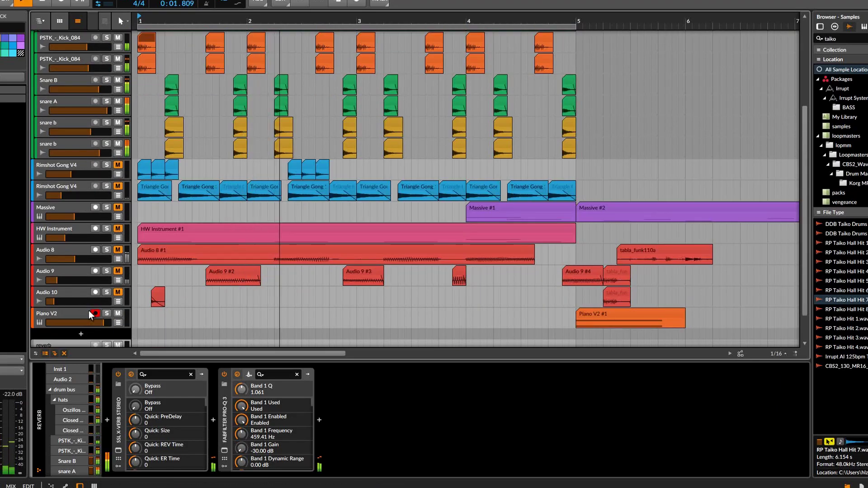
scroll(90, 314, "down", 1)
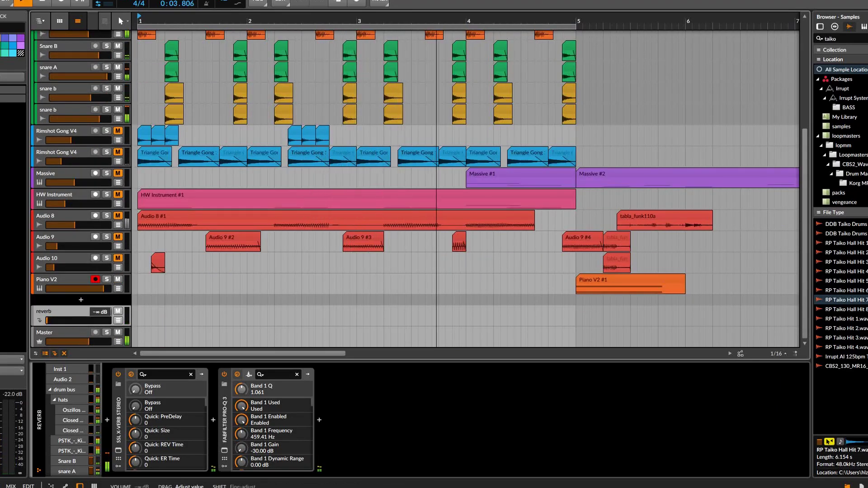
mouse_move(68, 320)
left_mouse_down()
mouse_move(83, 320)
mouse_move(75, 321)
left_mouse_up()
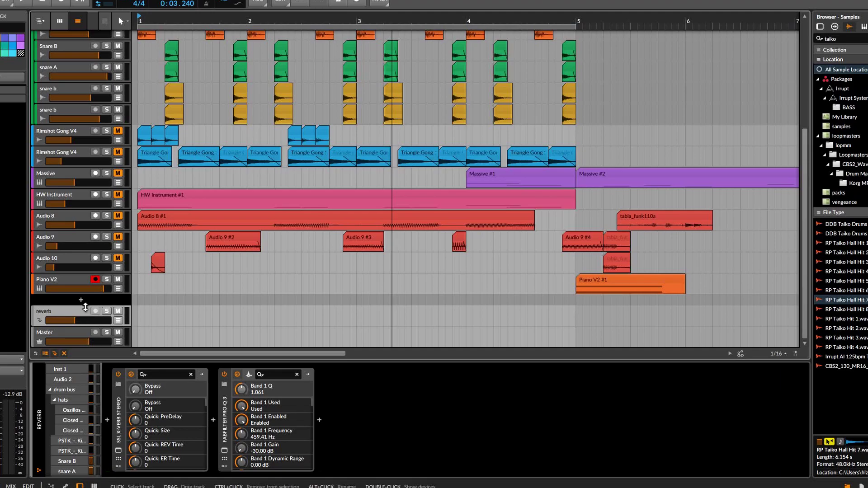
- Set the low cut in the reverb track's Pro-Q 3 to 267.78 Hz with Q 0.960, and view its SSL X-Verb settings
left_click(224, 454)
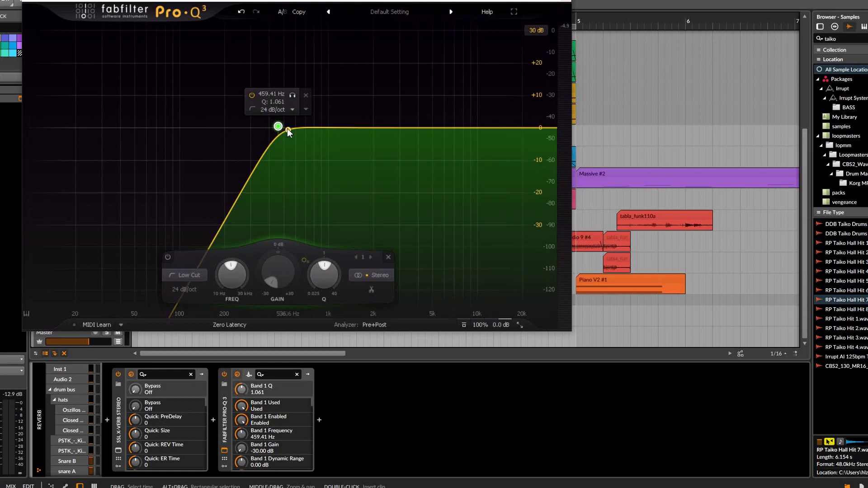
left_click_drag(278, 127, 243, 129)
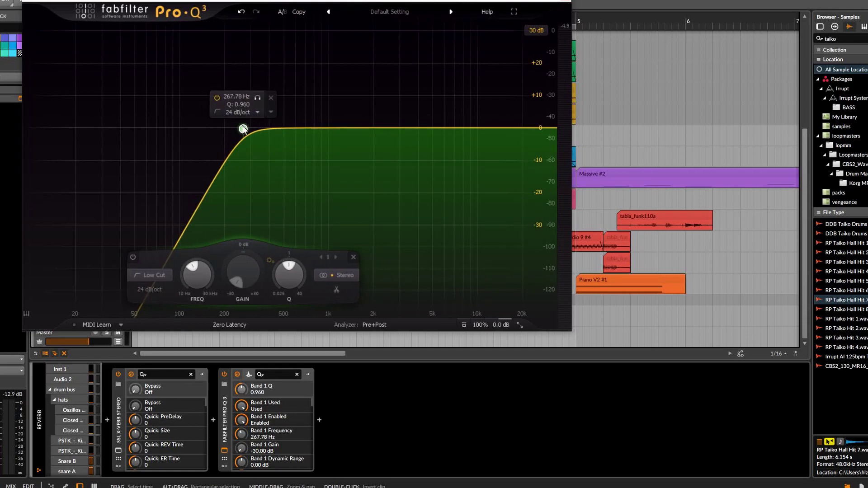
left_click(118, 451)
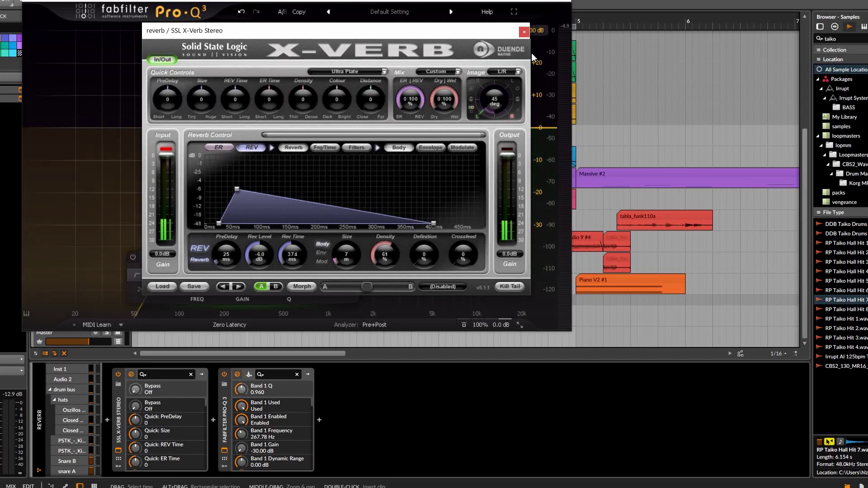
left_click(524, 32)
left_click(567, 3)
left_click(179, 86)
- Unmute both Rimshot Gong V4 tracks, Massive, HW Instrument, Audio 8, Audio 9 and Audio 10, and play the full arrangement
scroll(182, 171, "down", 3)
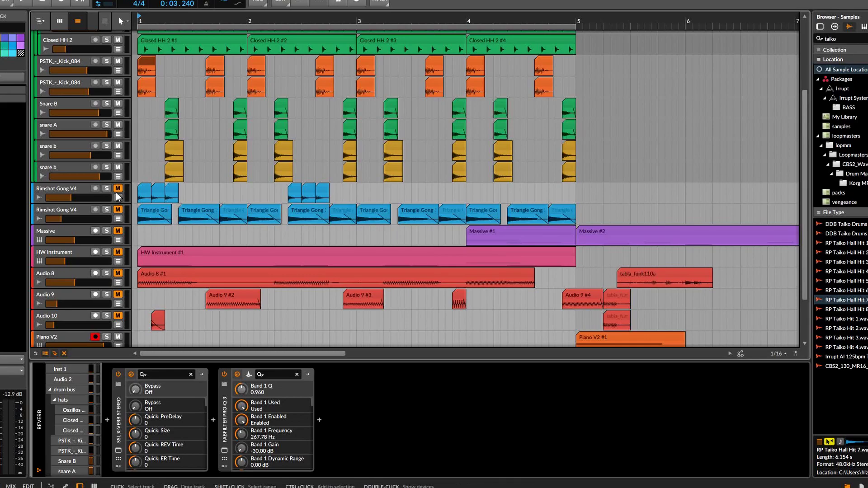
left_click(81, 198)
left_click(117, 189)
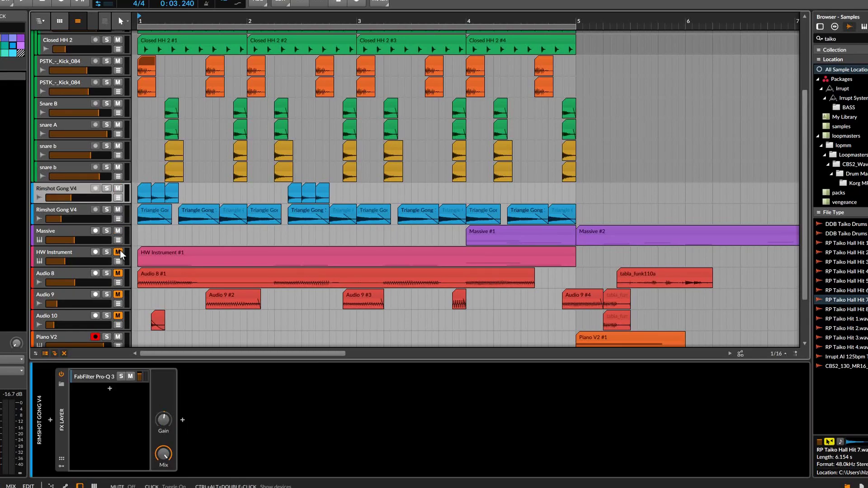
left_click(118, 294)
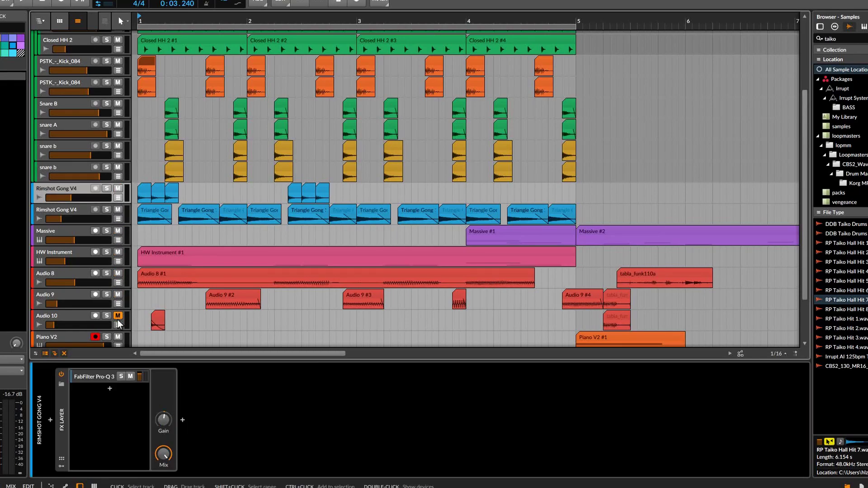
left_click(118, 315)
key("space")
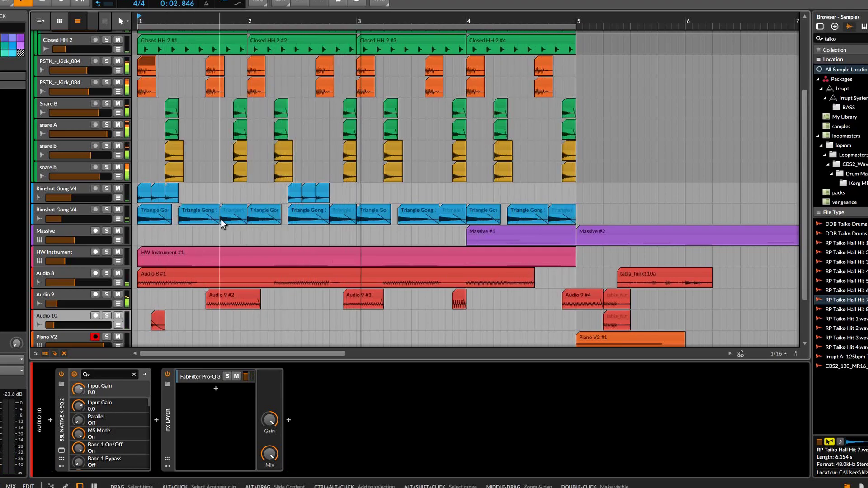
scroll(221, 219, "down", 3)
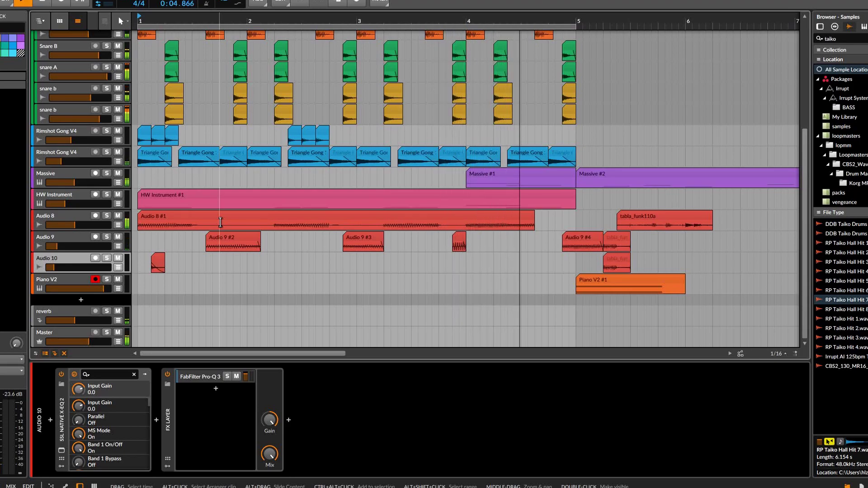